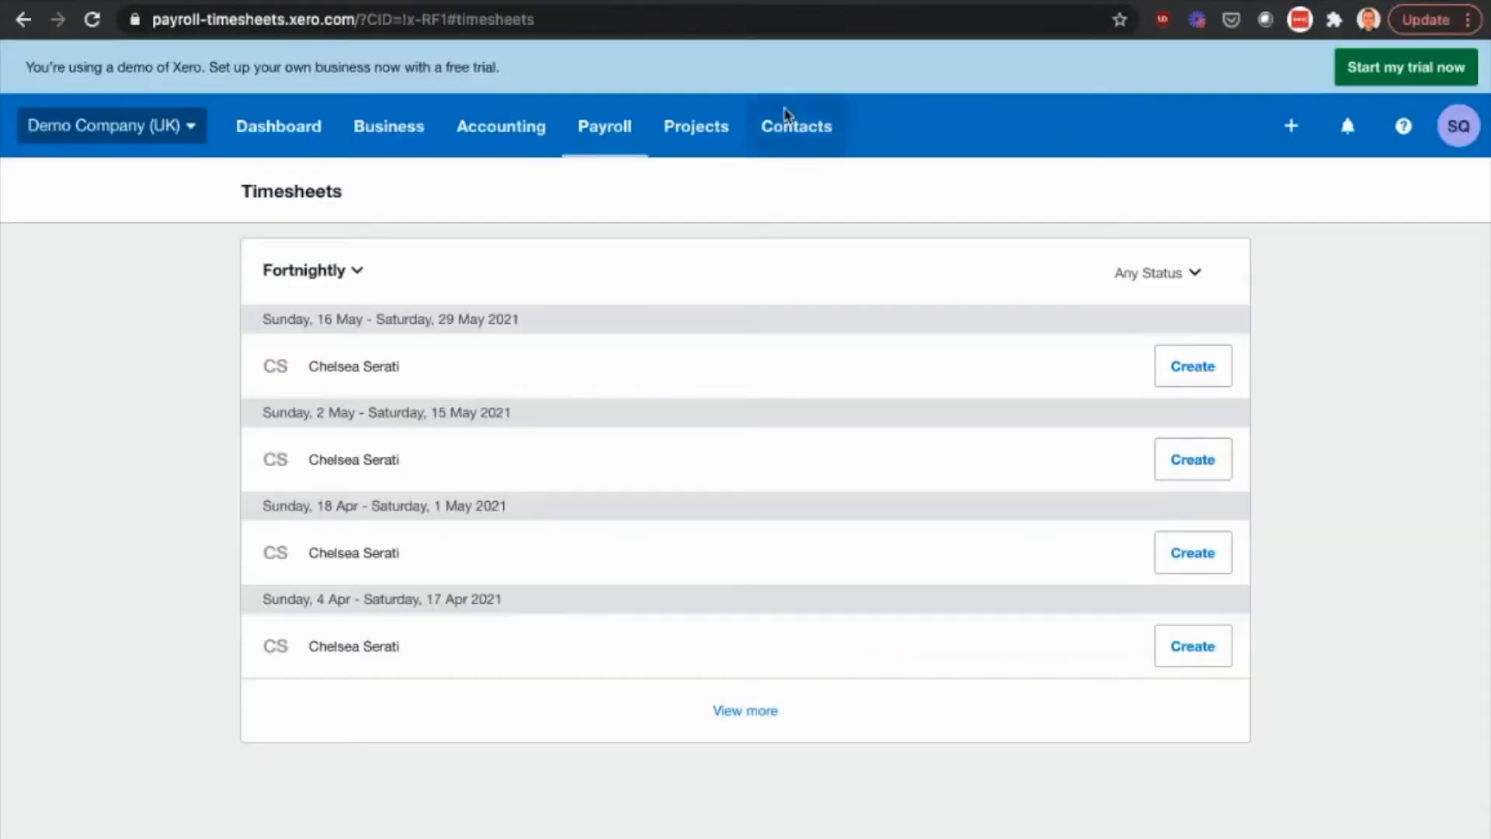
# - Show the weekly payroll timesheets and find the period Sunday, 2 May - Saturday, 8 May 2021
pyautogui.click(343, 272)
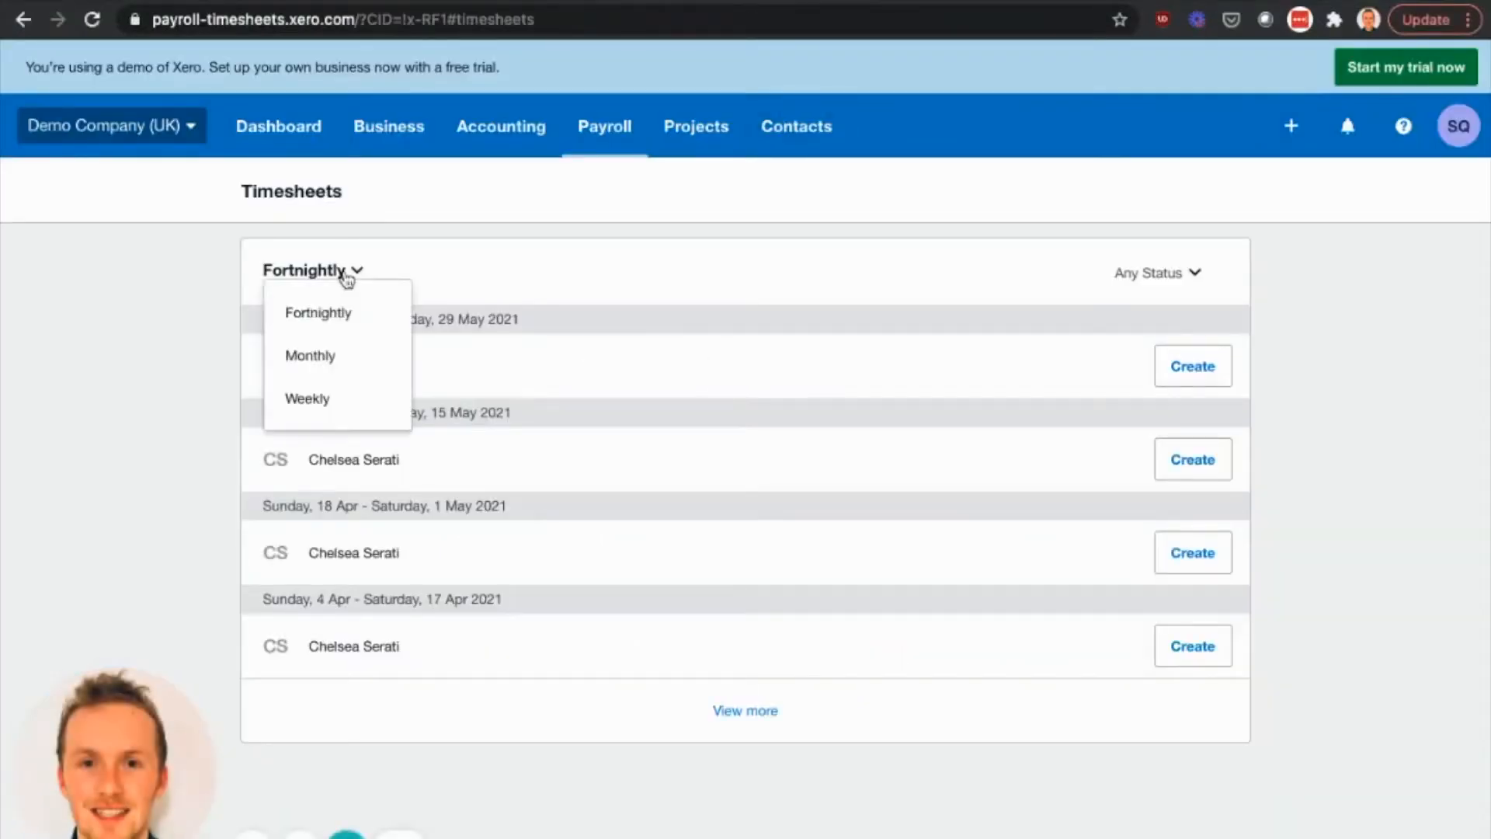
pyautogui.click(330, 401)
pyautogui.scroll(-3, 419, 416)
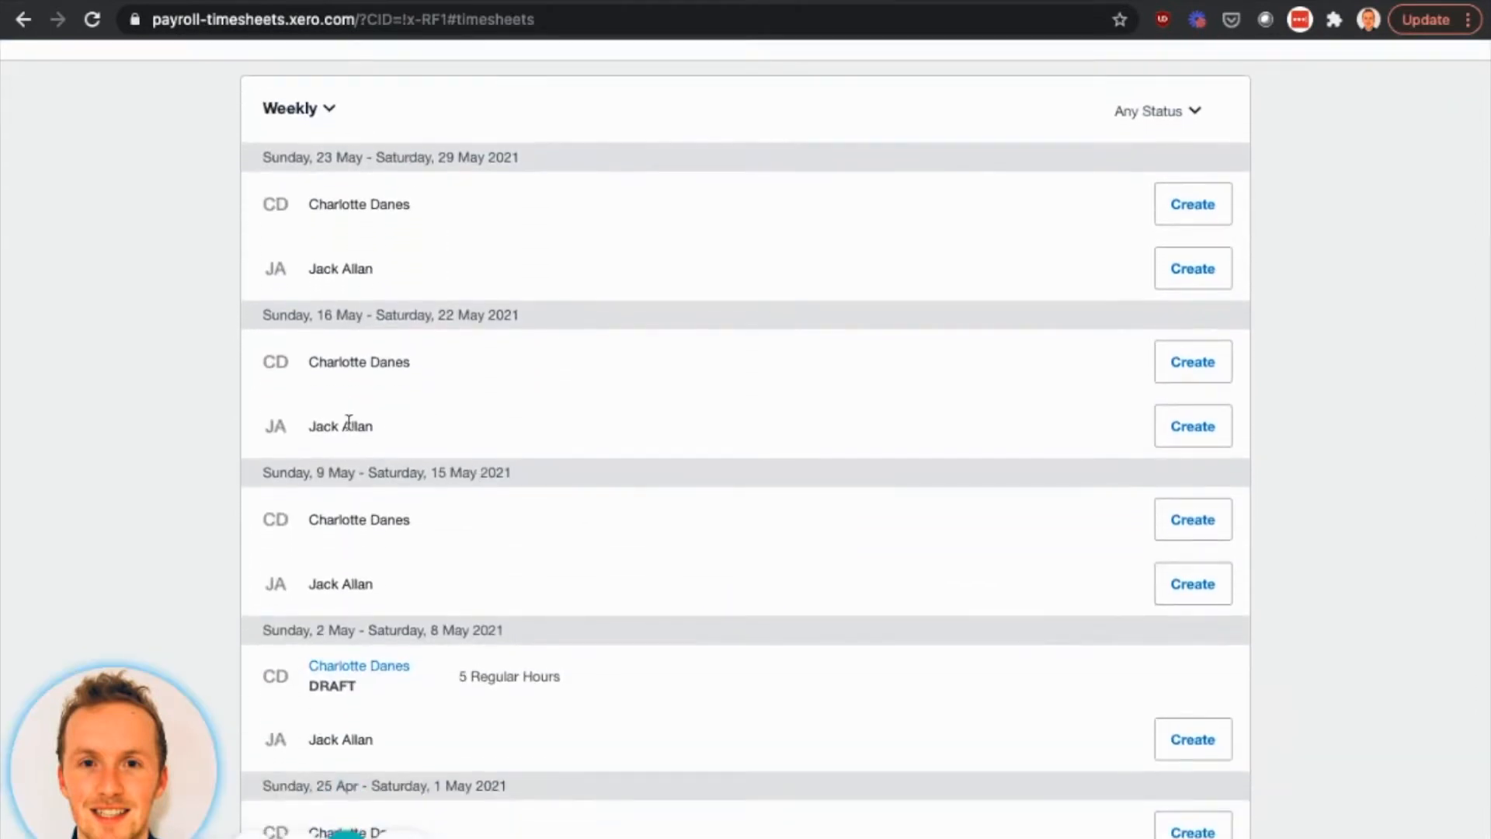
pyautogui.scroll(-2, 520, 614)
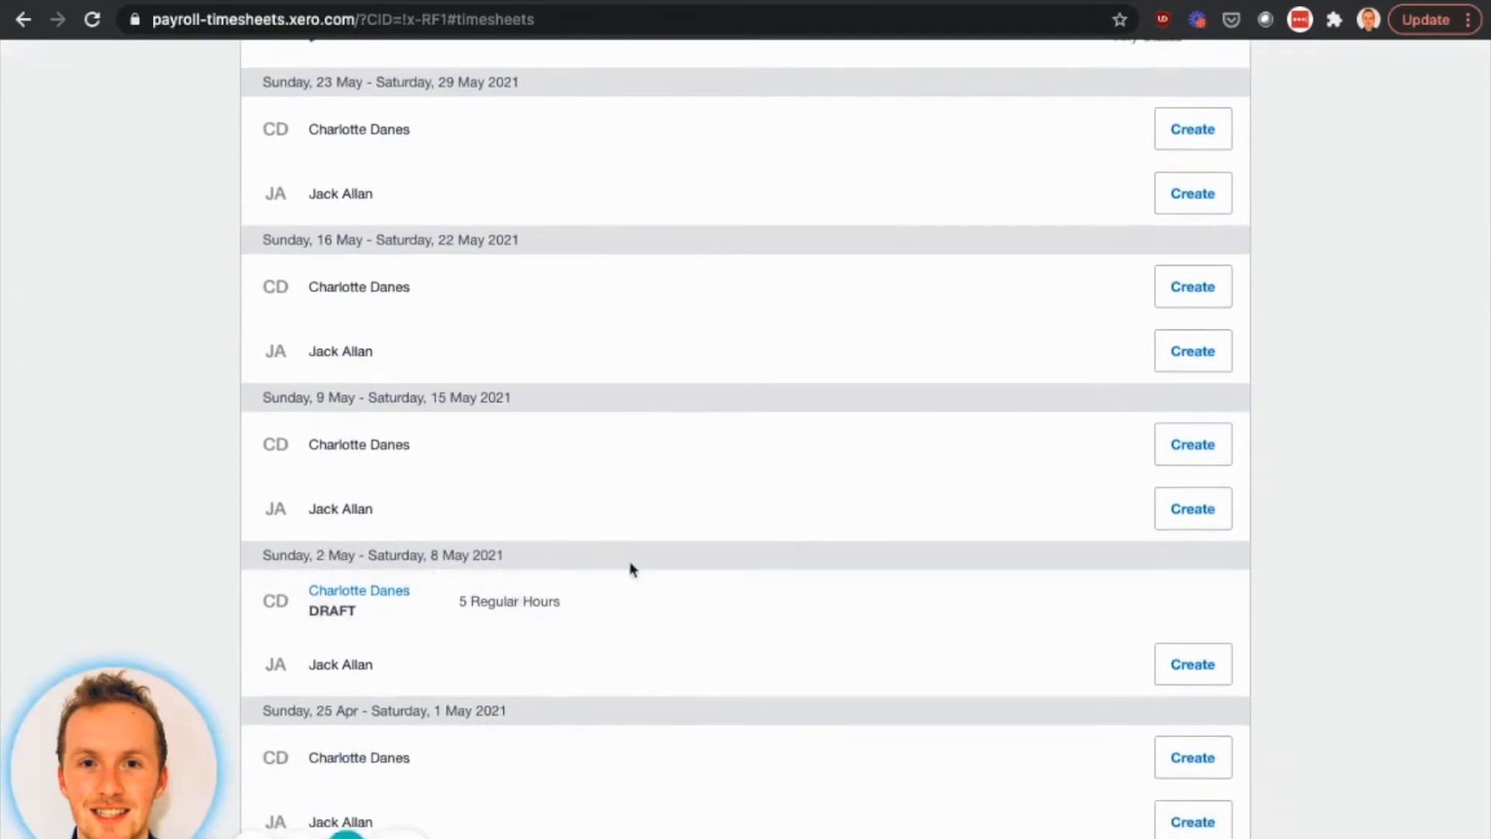
pyautogui.scroll(-1, 632, 566)
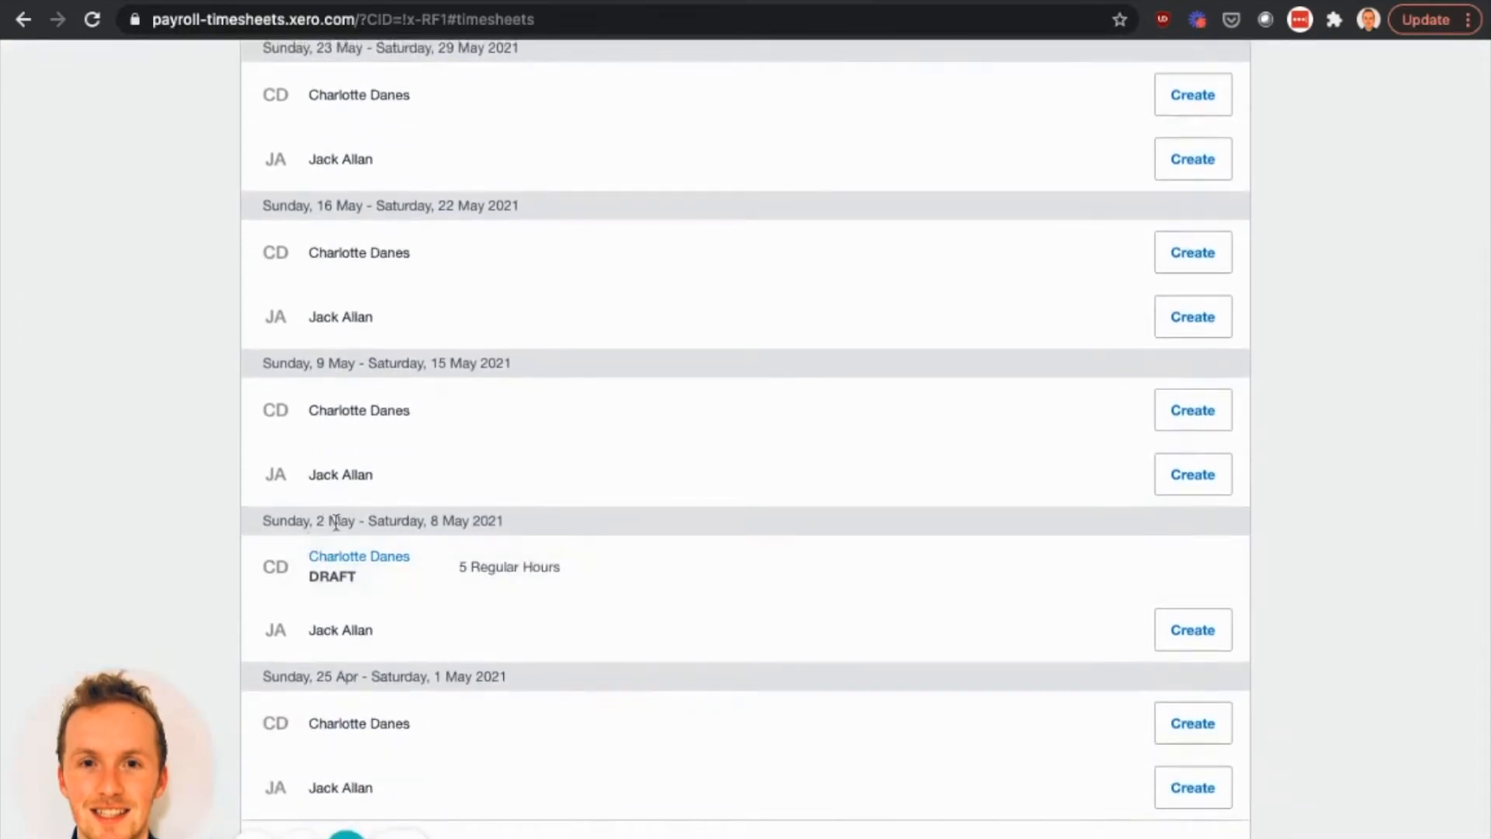
pyautogui.moveTo(265, 521); pyautogui.dragTo(515, 528)
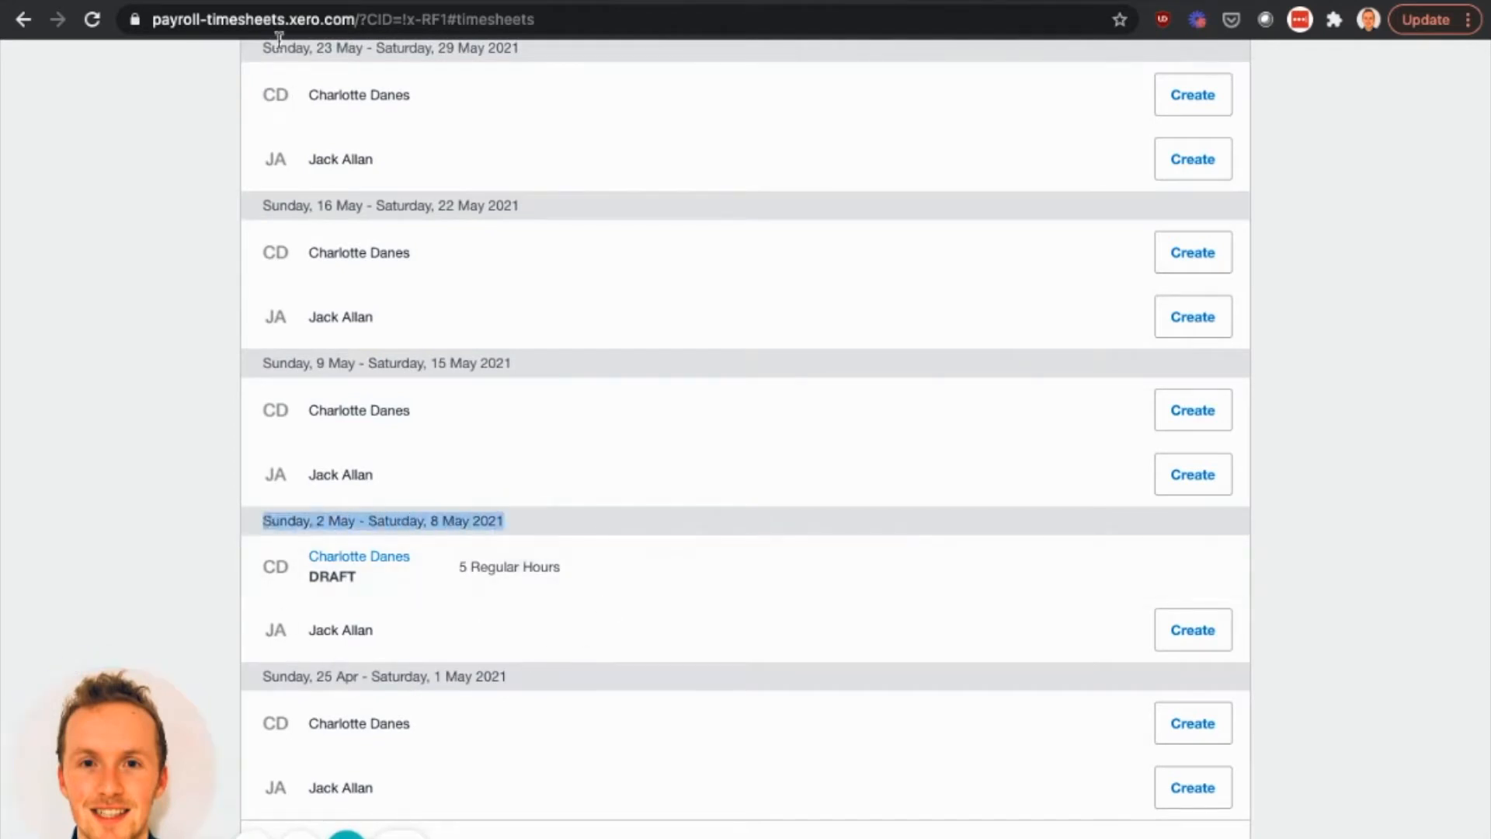
# - Switch to TimeKeeper and open the Employee Timesheet report
pyautogui.click(263, 1)
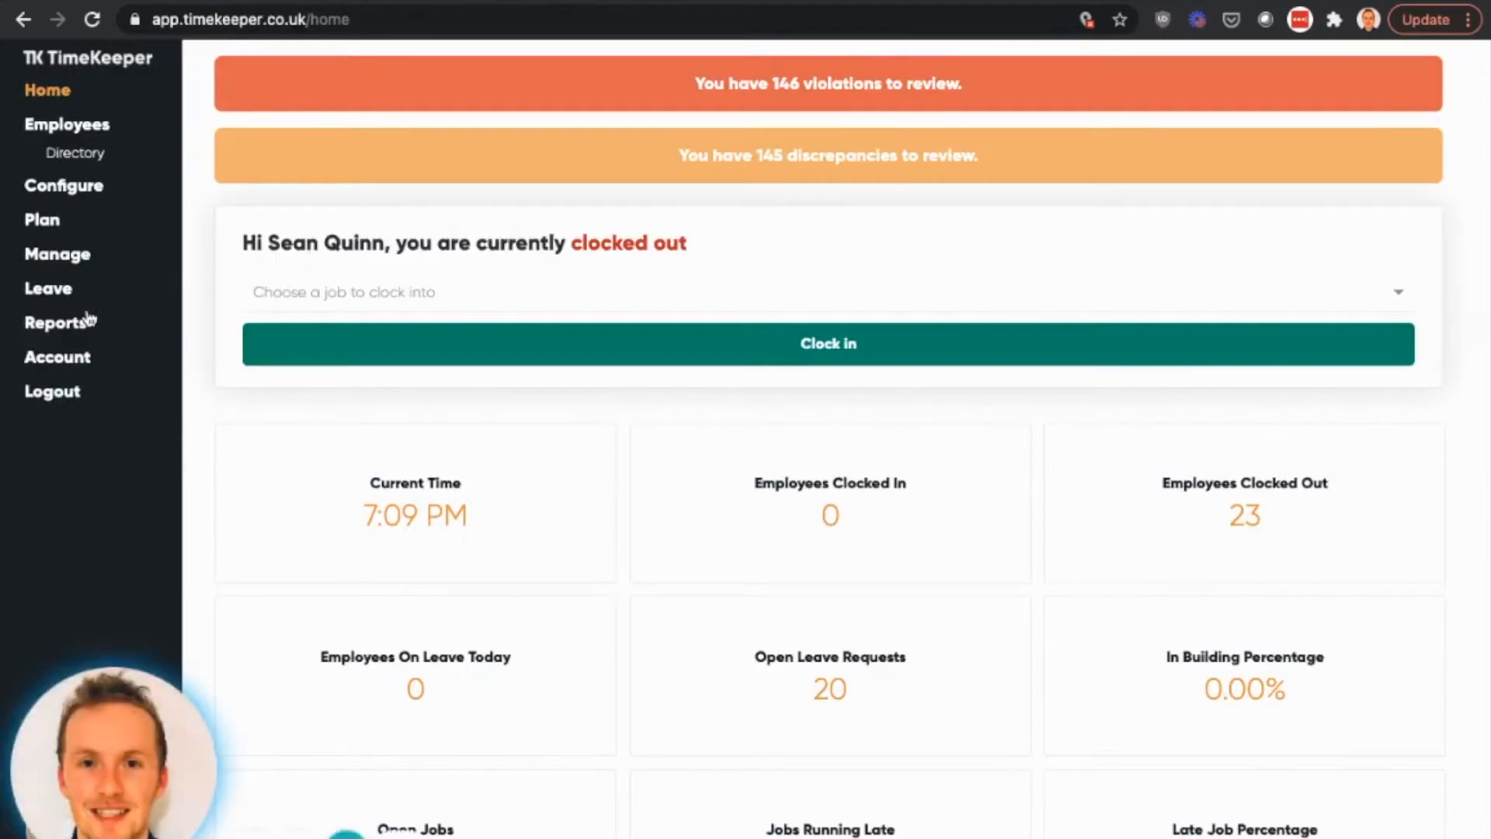
pyautogui.click(78, 325)
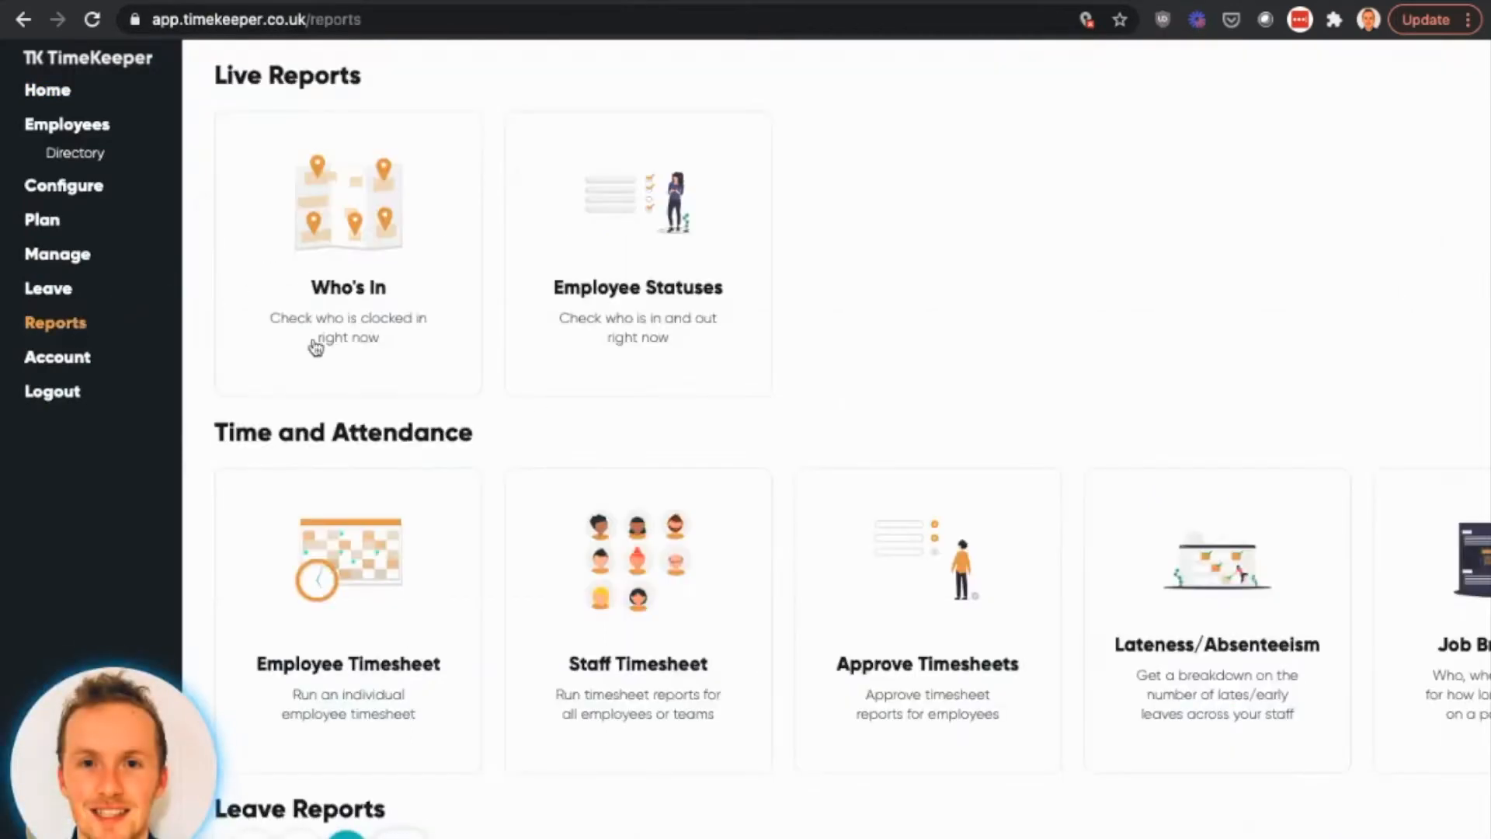
pyautogui.click(379, 598)
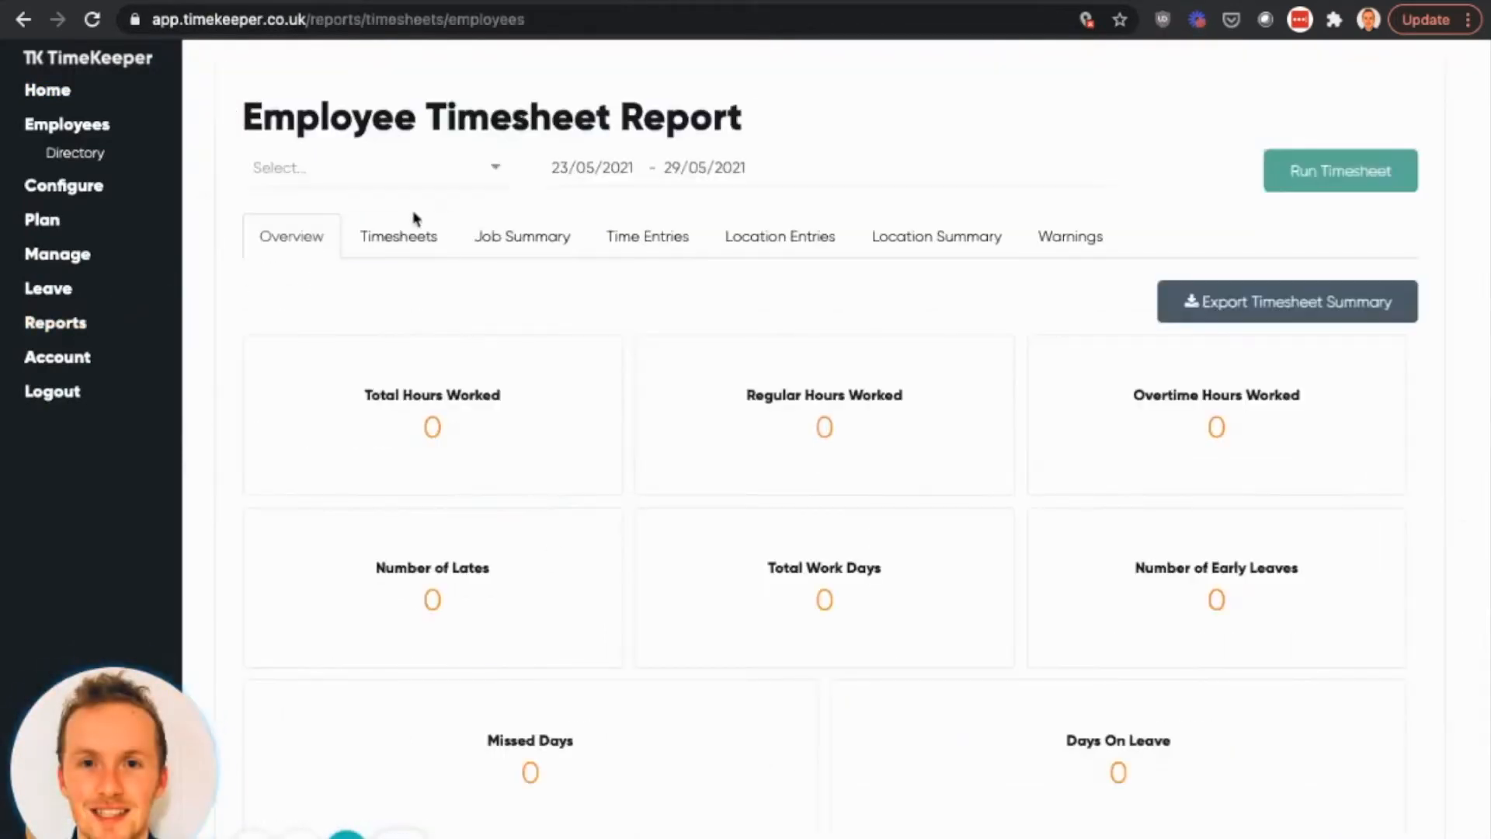
# - Run the timesheet report for the chosen employee over the dates 02/05/2021 to 08/05/2021
pyautogui.click(417, 168)
pyautogui.write('jack')
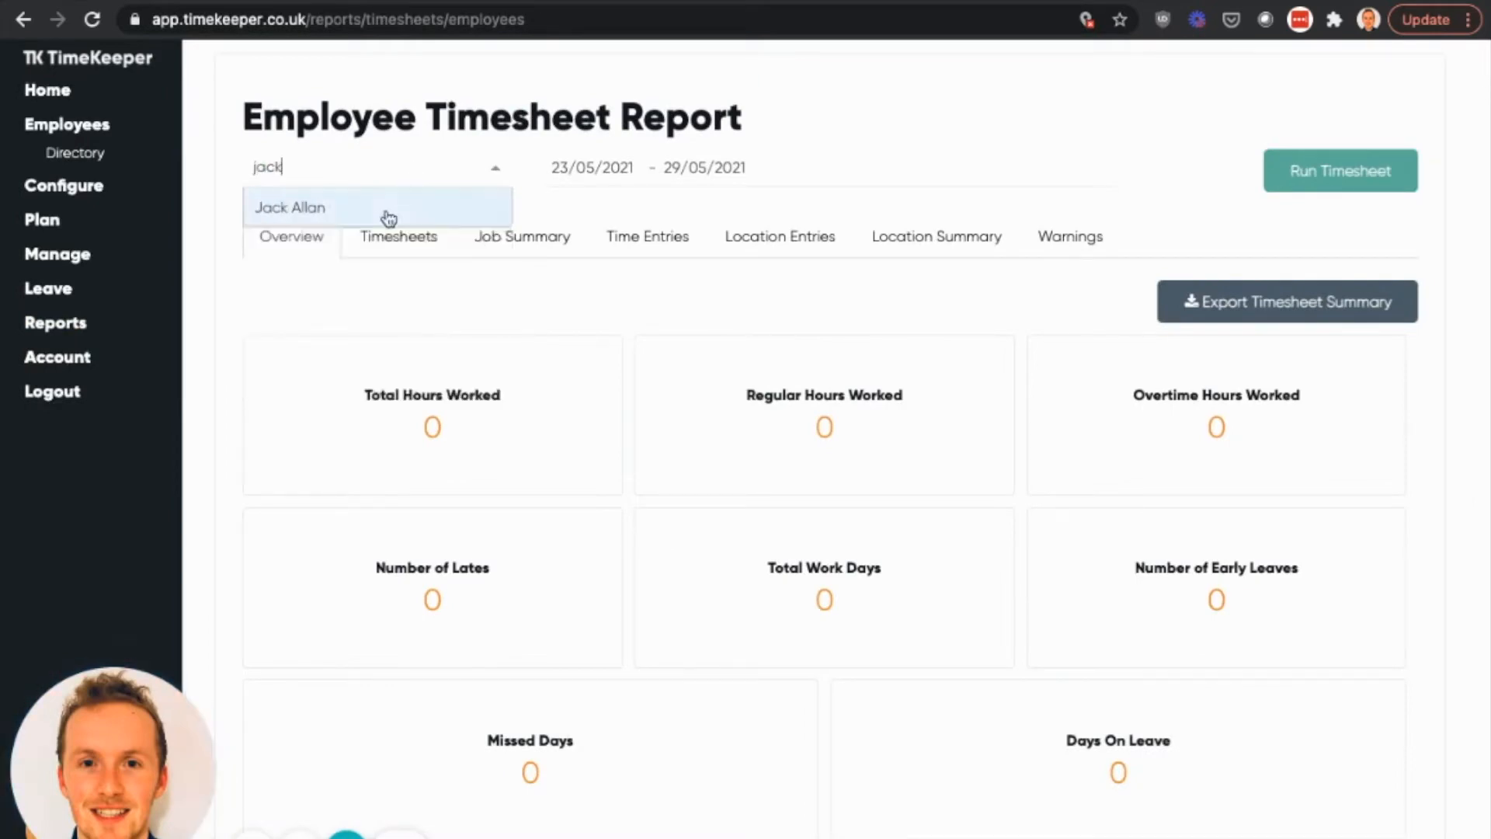
pyautogui.click(386, 211)
pyautogui.click(573, 171)
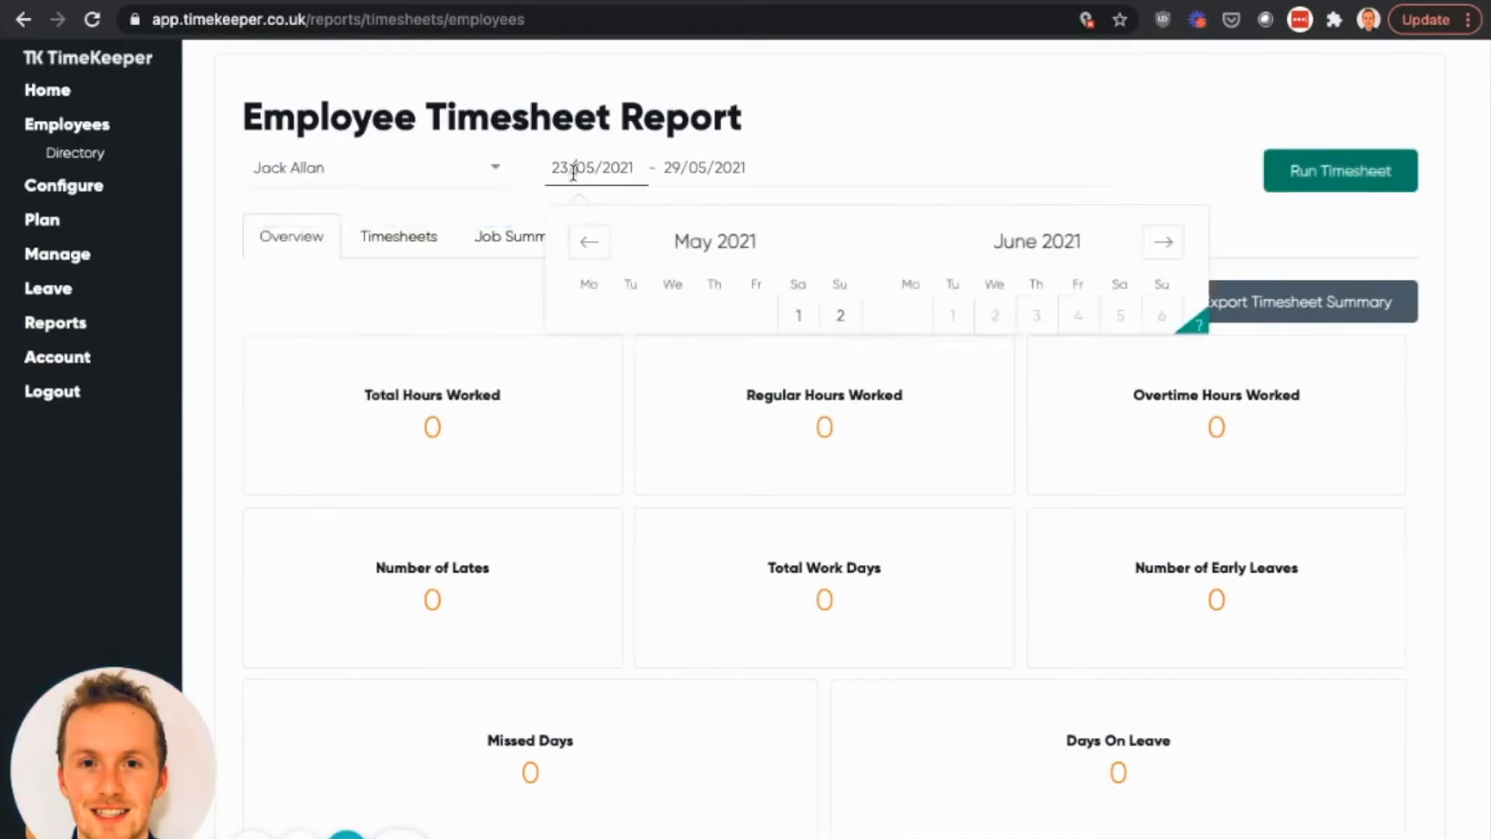
pyautogui.click(841, 316)
pyautogui.click(800, 357)
pyautogui.click(1313, 185)
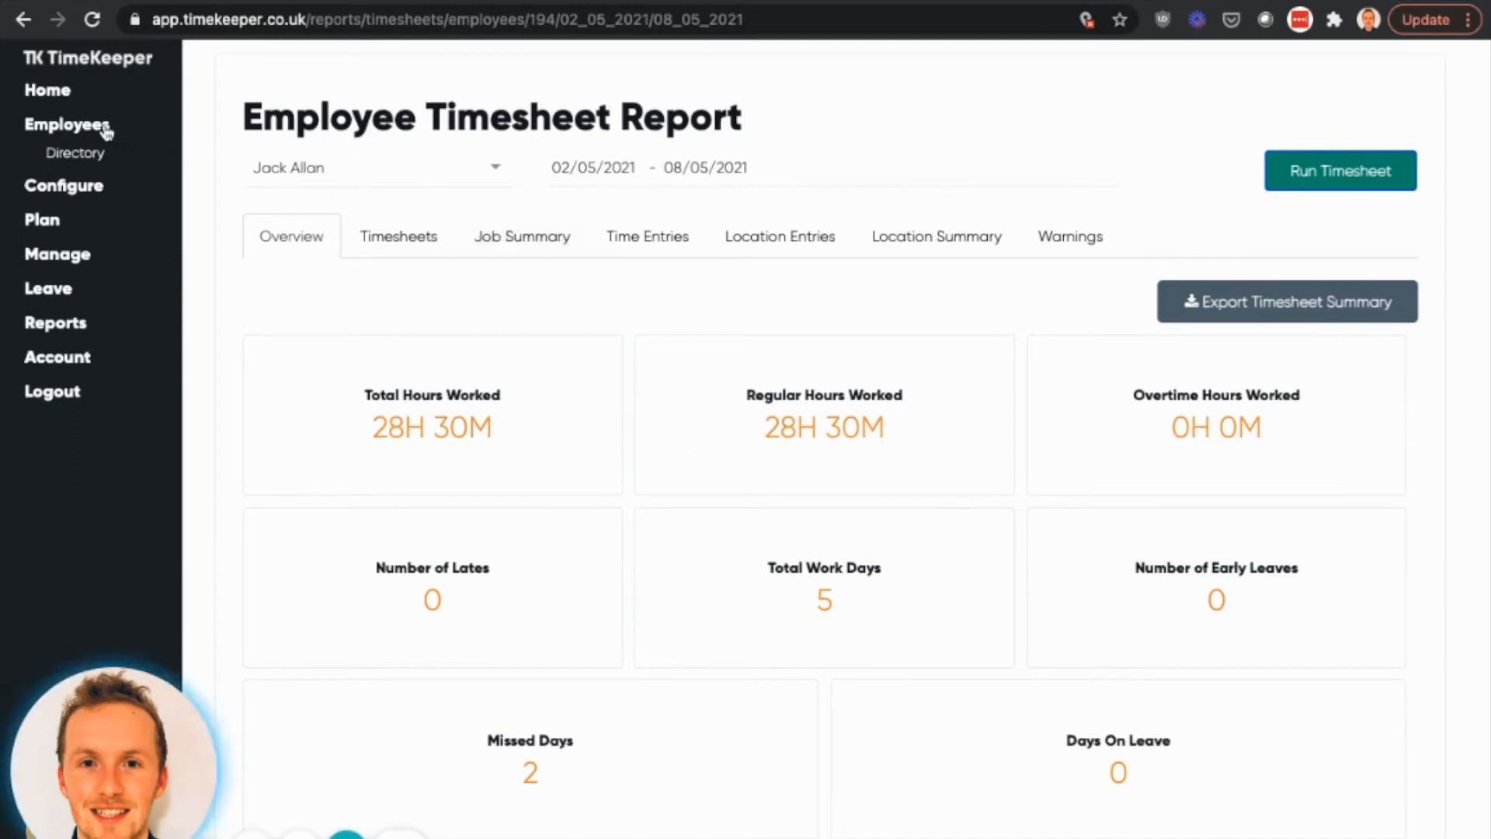
# - Open the Export to Xero integration from the reports and review the Xero connection status
pyautogui.click(74, 303)
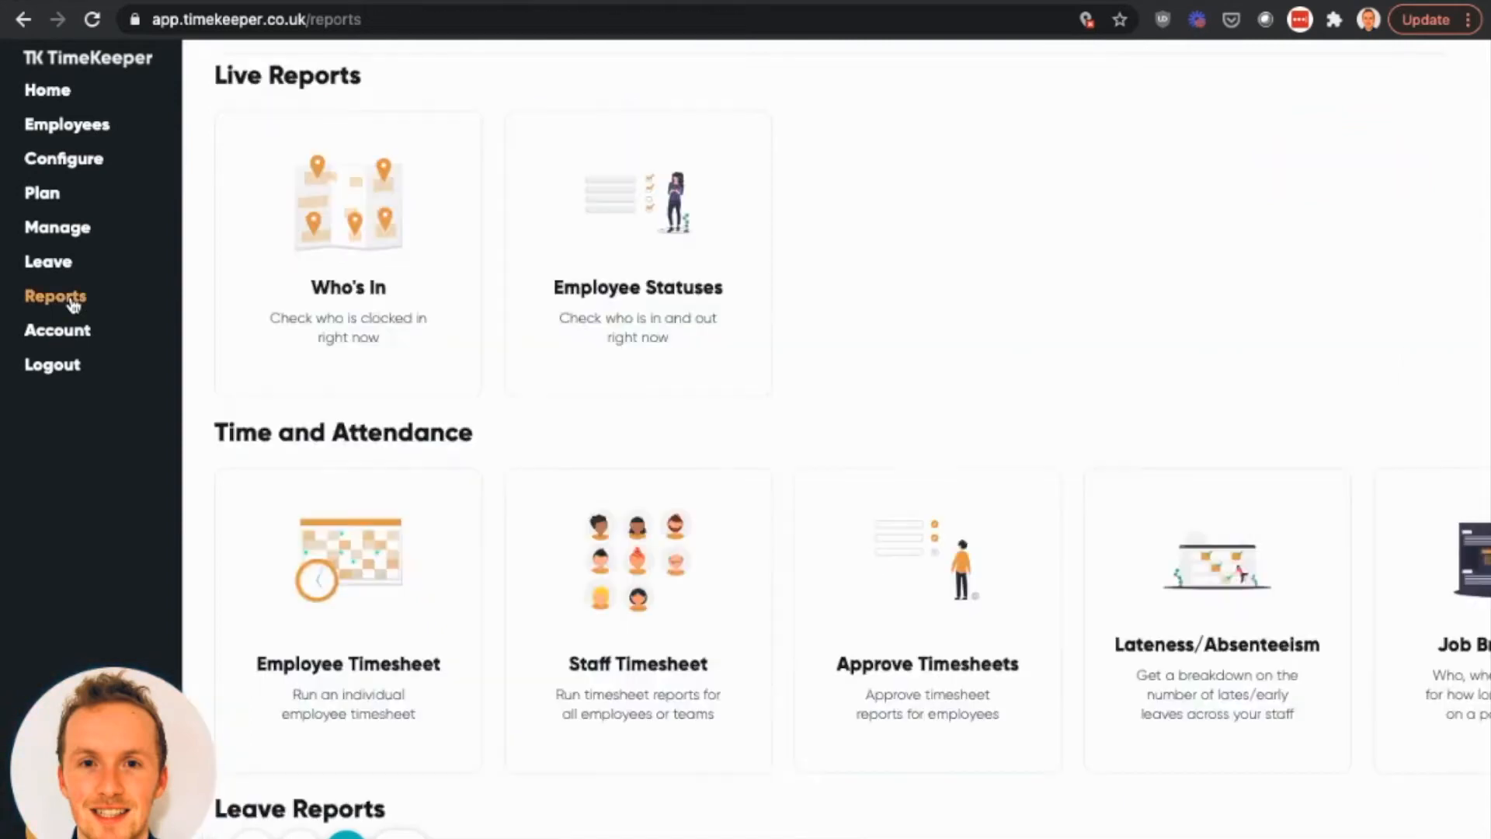
pyautogui.scroll(-10, 528, 559)
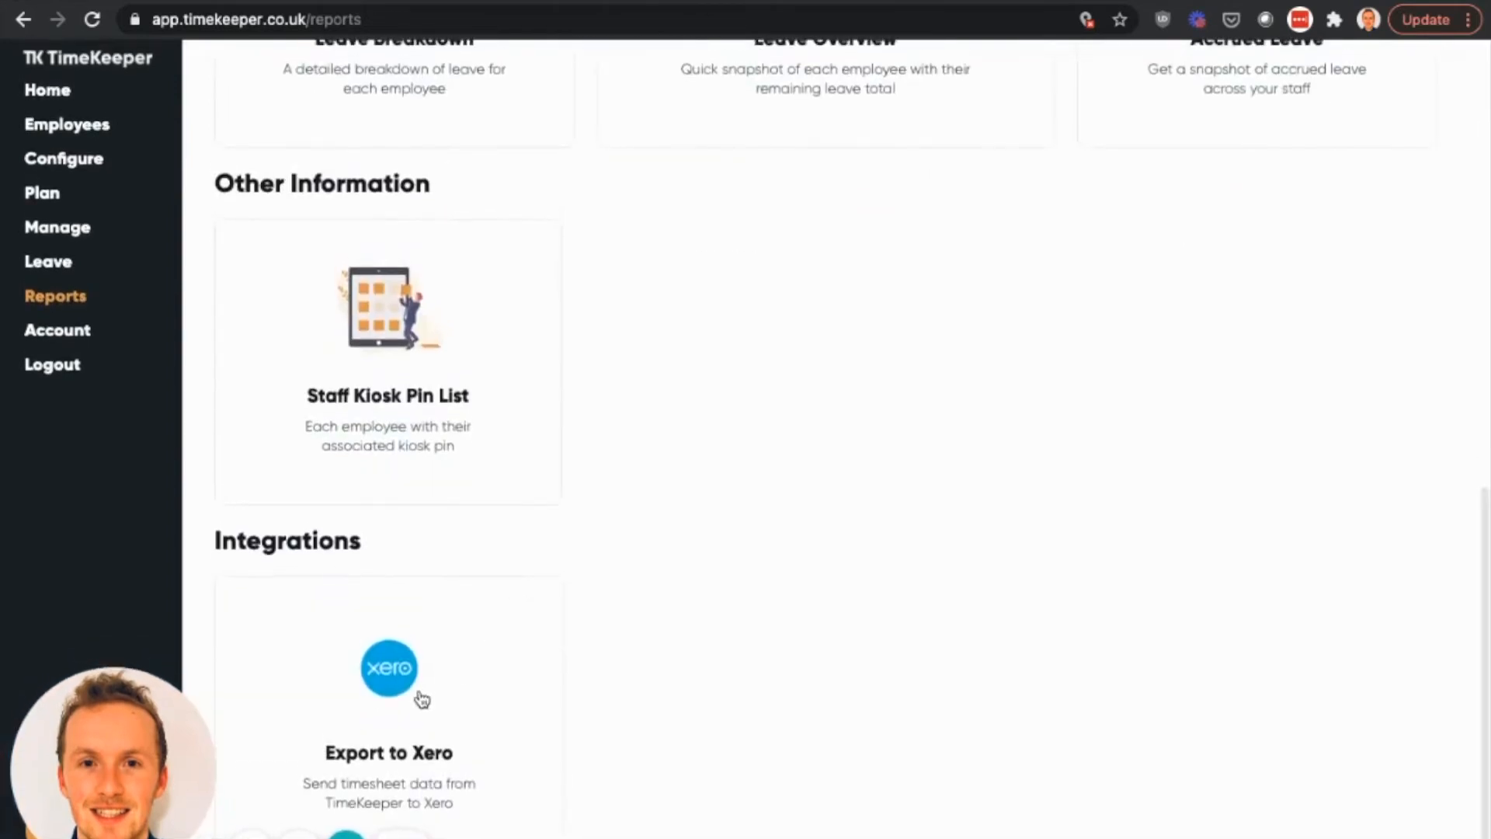
pyautogui.click(436, 739)
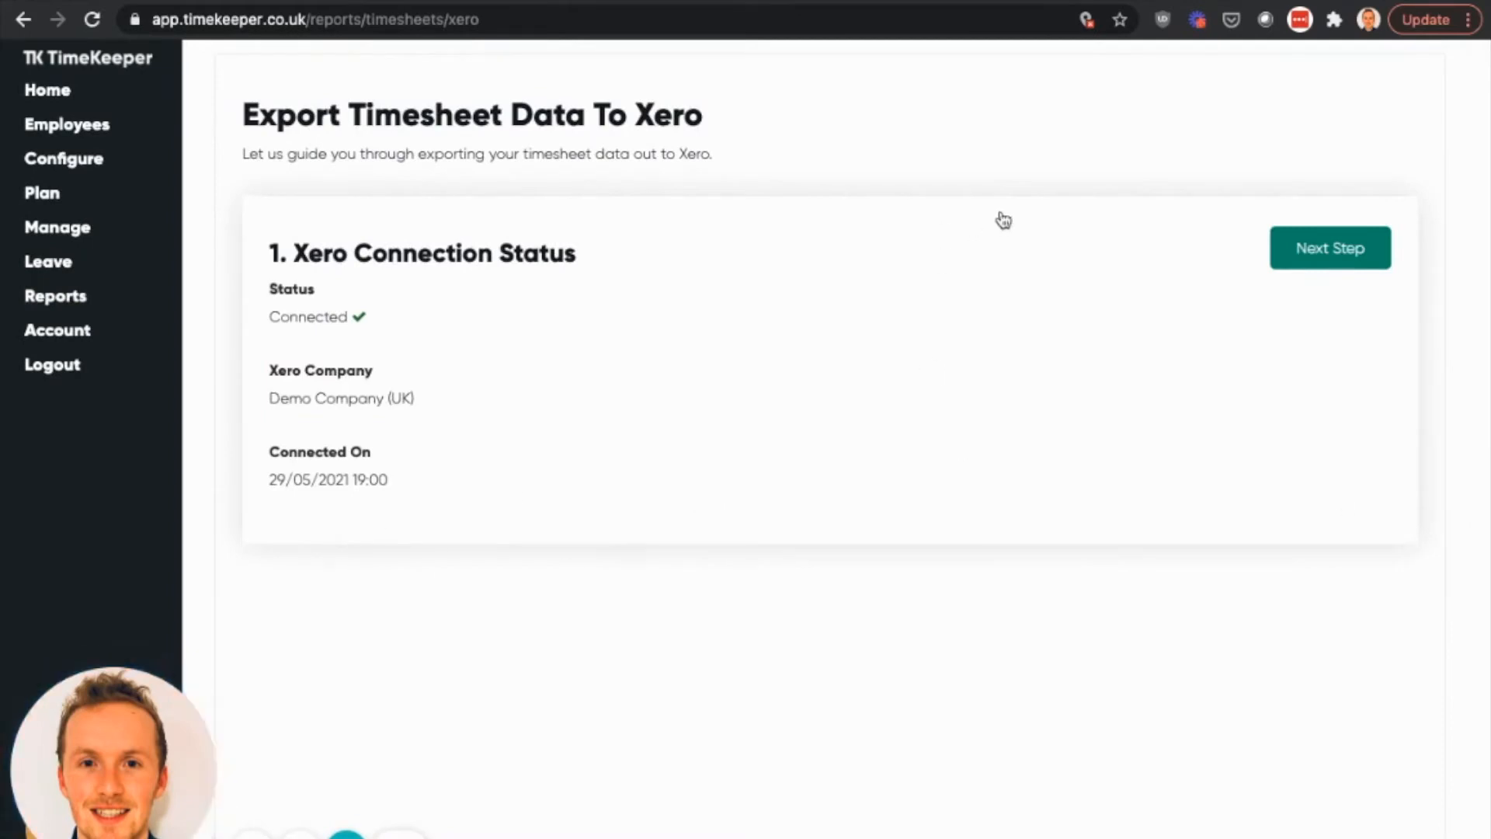
pyautogui.scroll(-1, 765, 466)
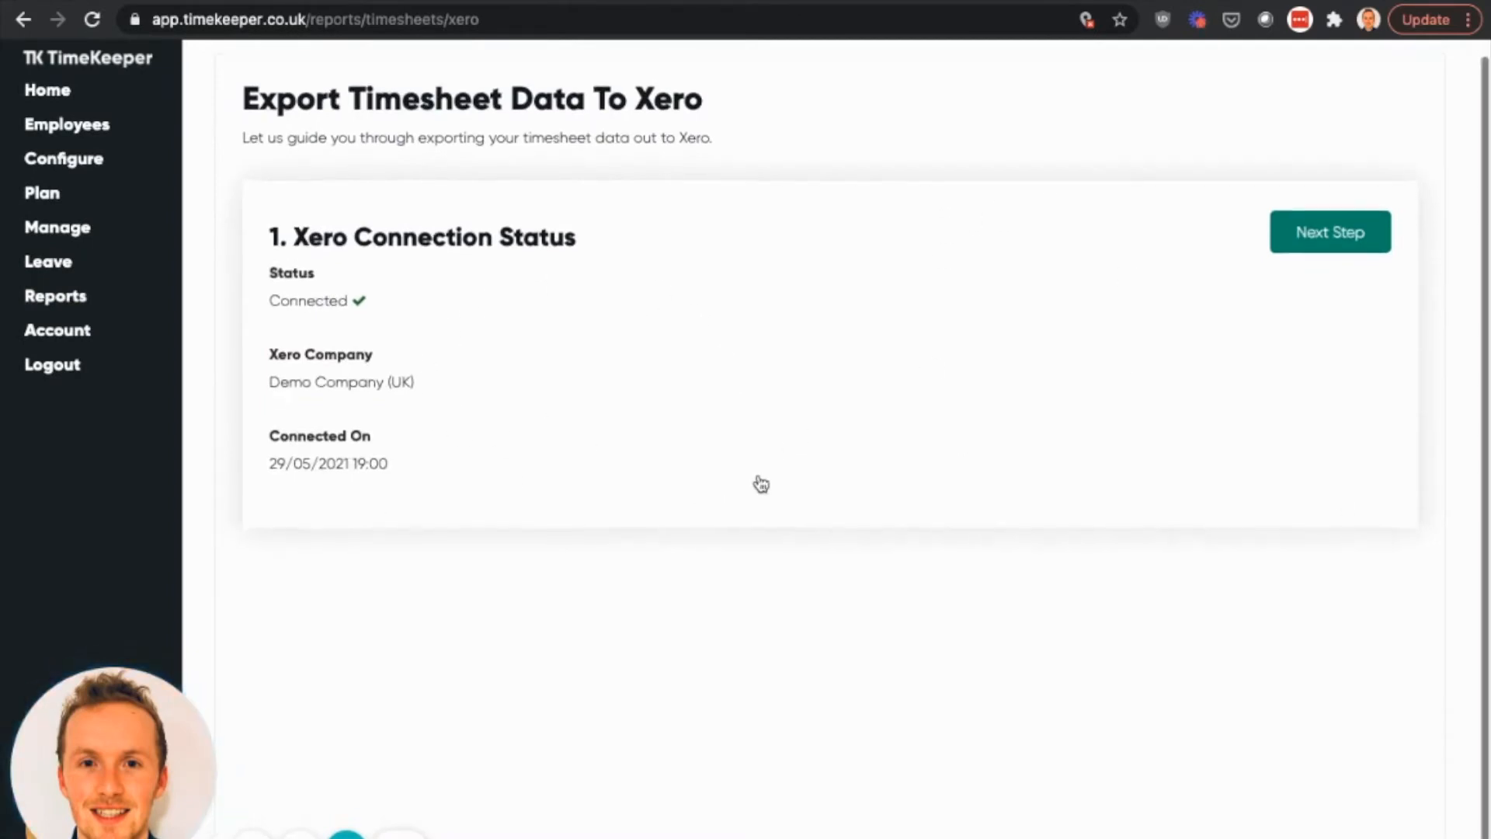
pyautogui.scroll(1, 1136, 506)
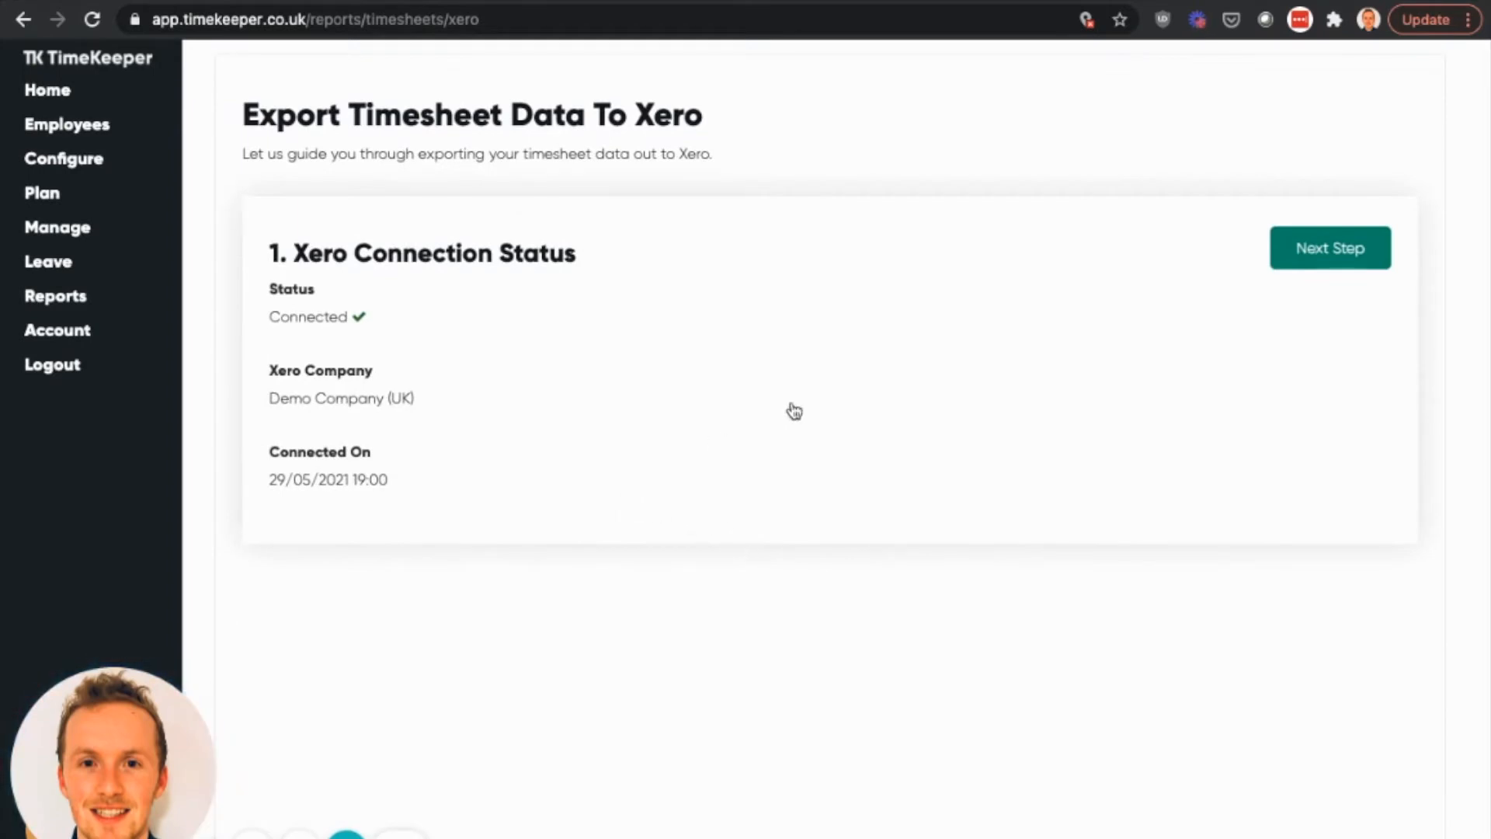
# - Proceed through the employee and earning rate mappings to the export stage, checking the Xero rate options for Overtime Hours 1.5
pyautogui.click(1343, 260)
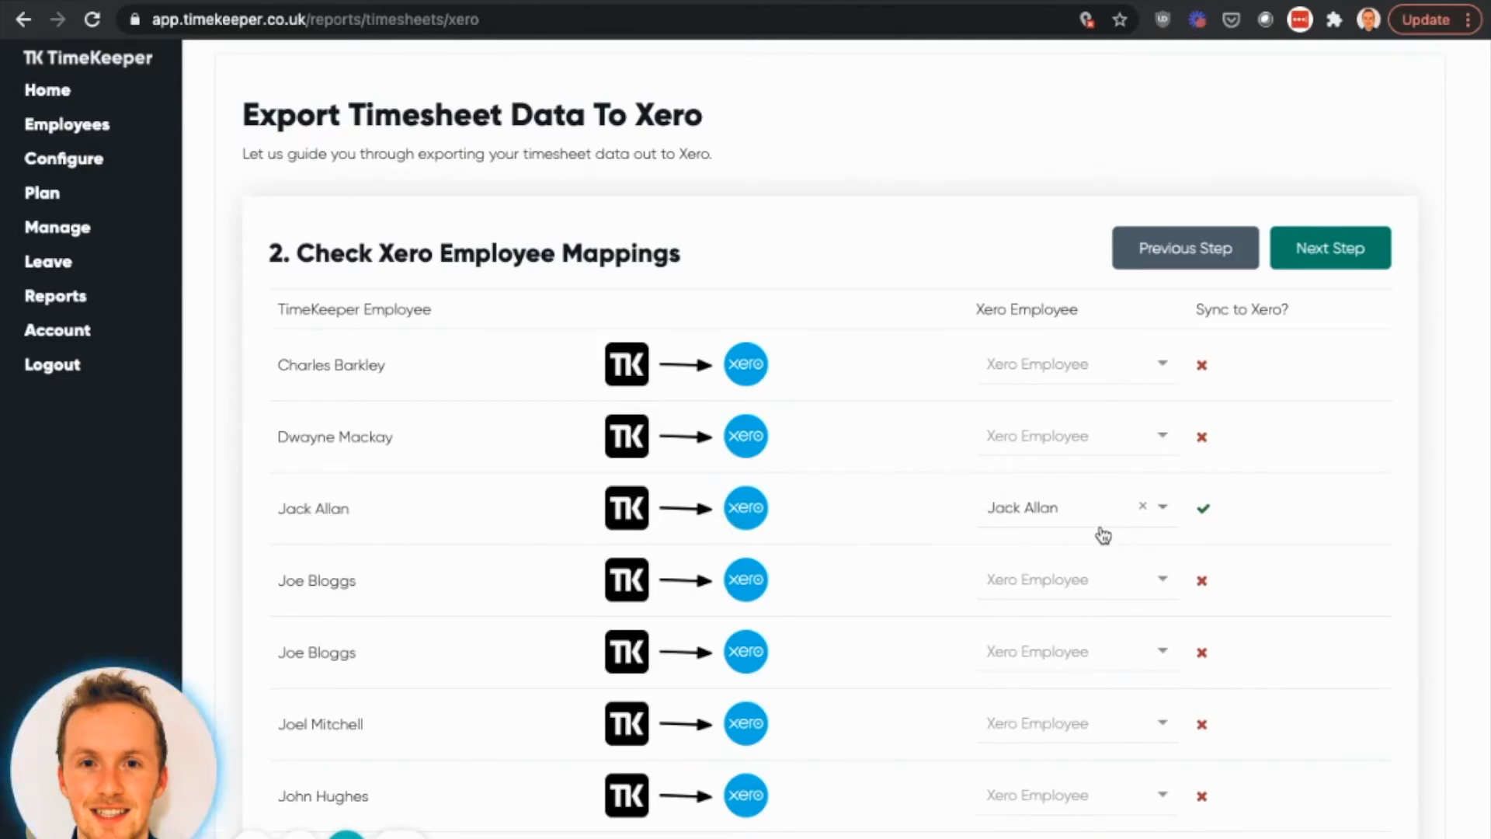
pyautogui.click(1355, 258)
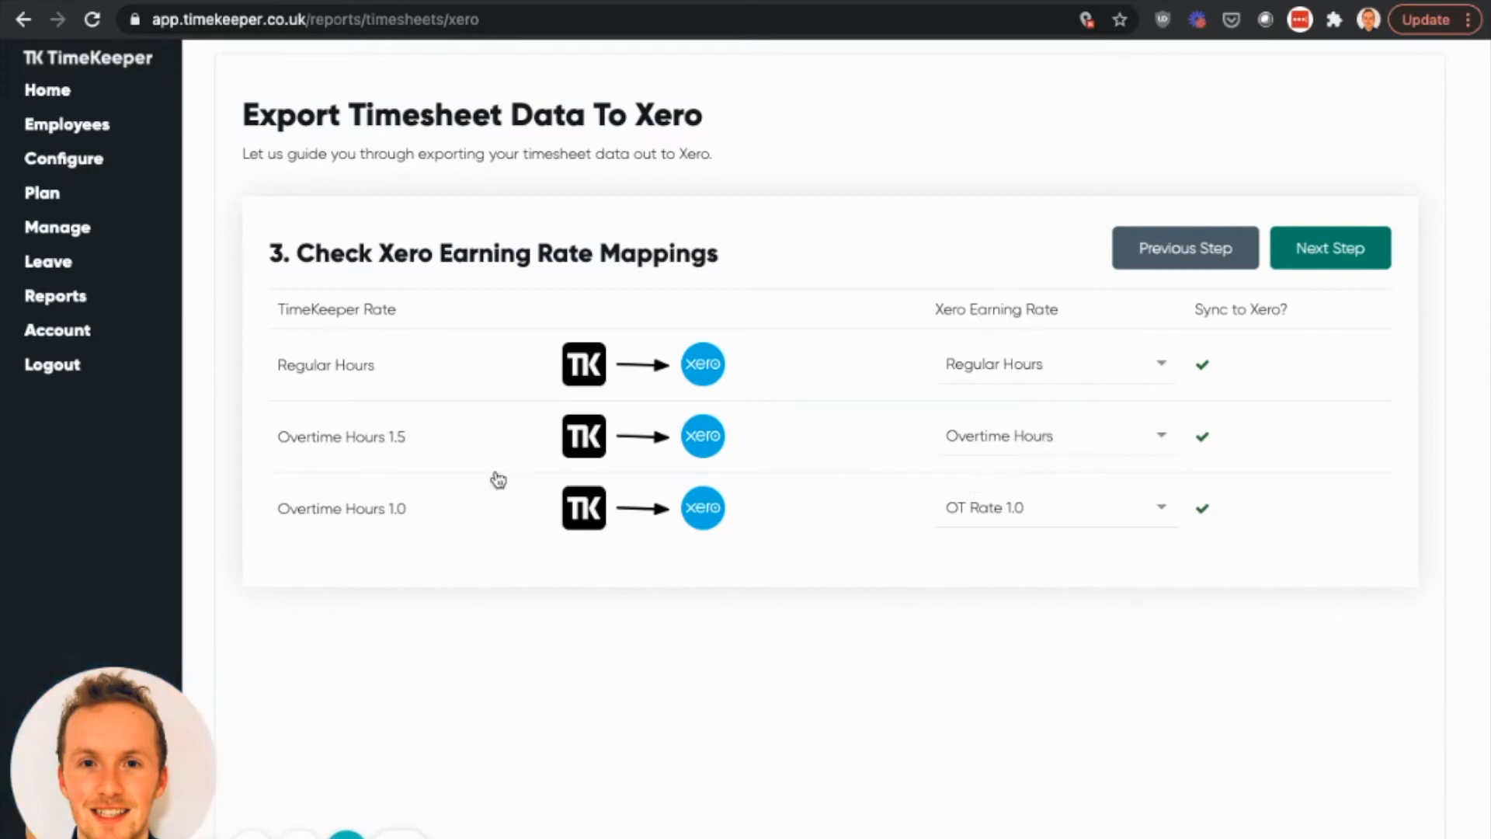
pyautogui.click(1096, 435)
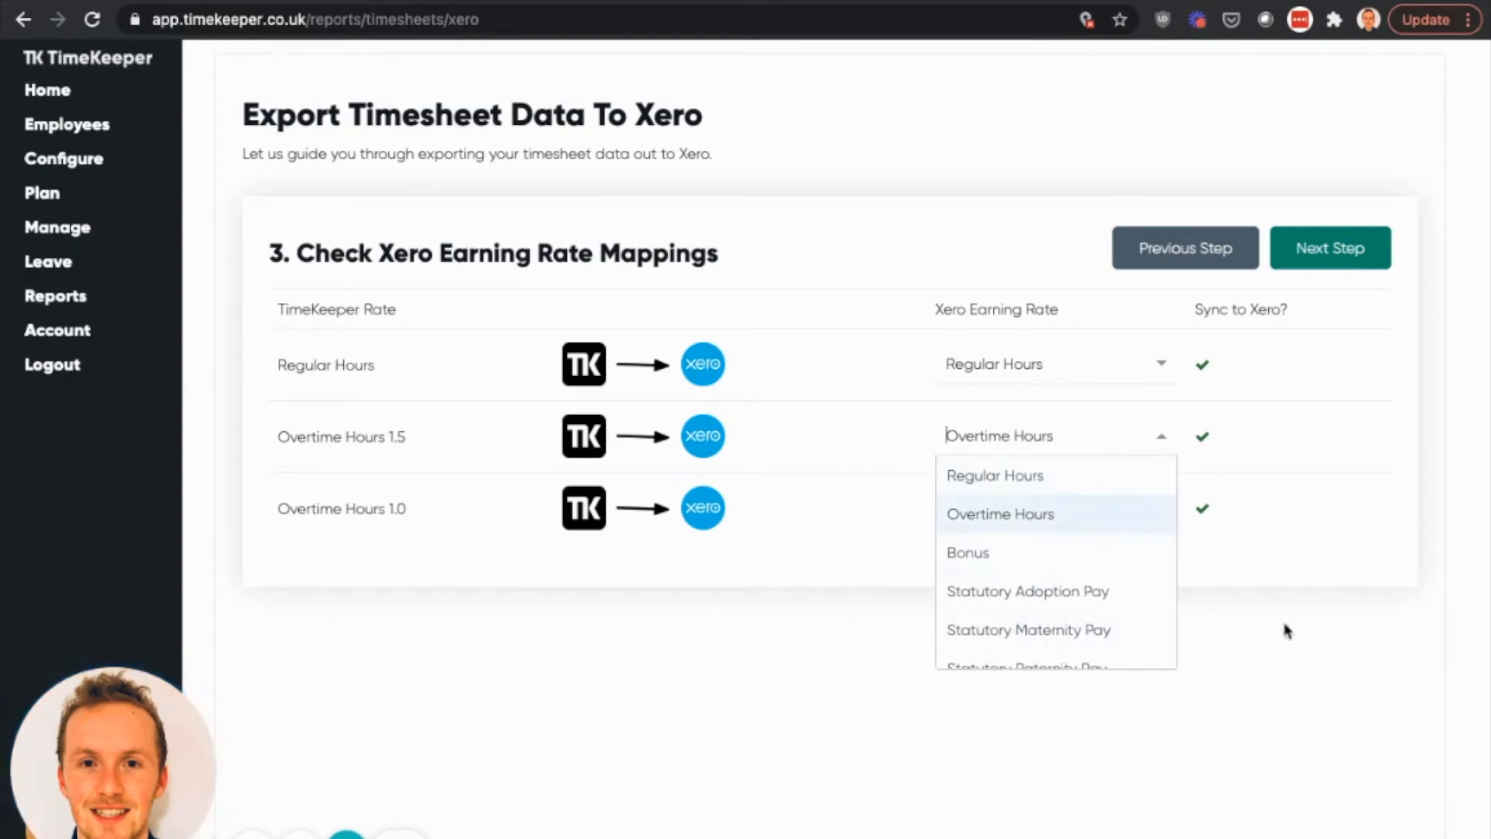
pyautogui.click(1328, 631)
pyautogui.click(1372, 258)
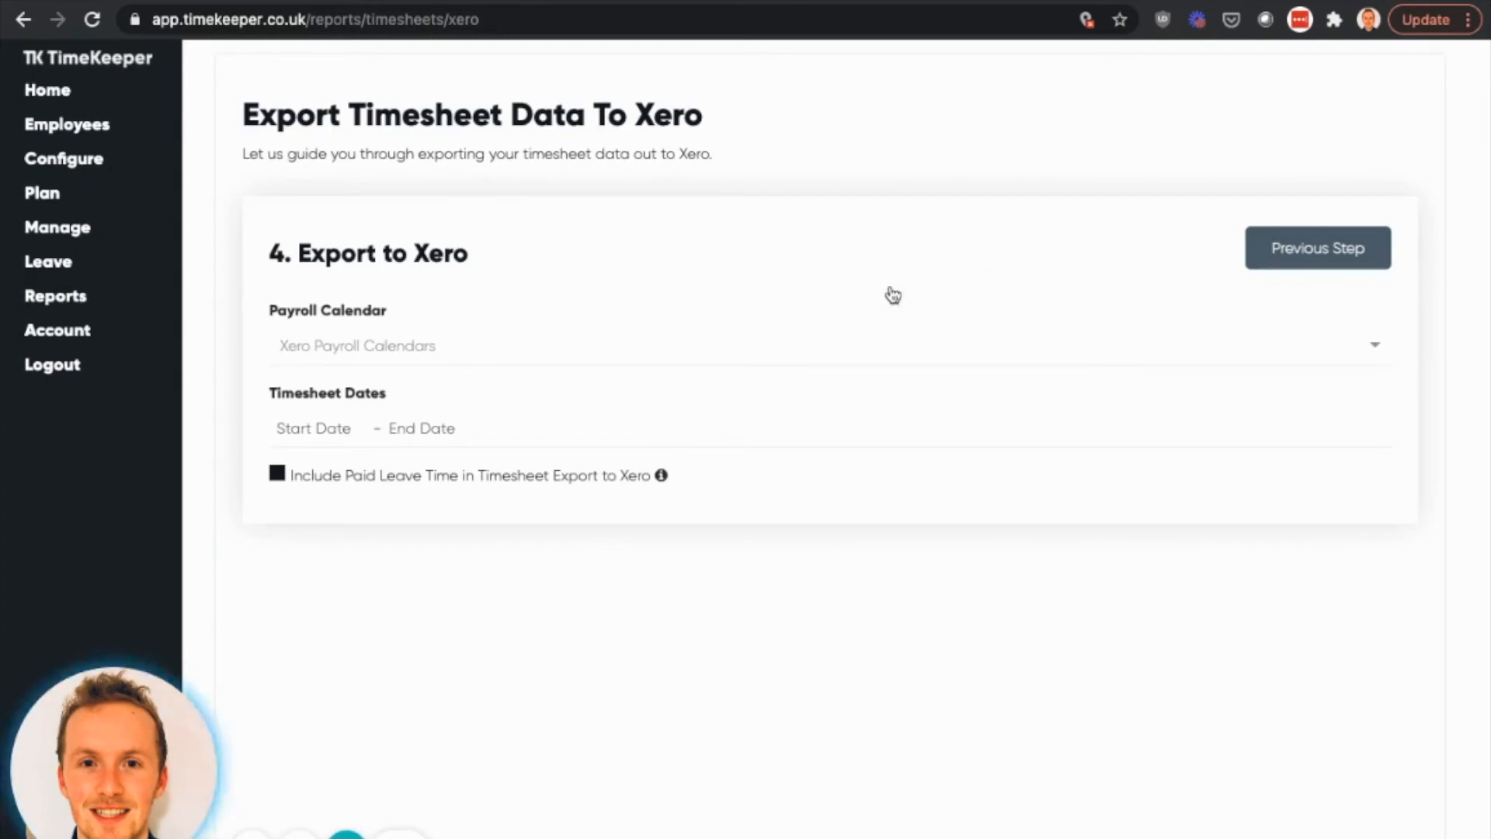
# - Export the timesheets to Xero for the Weekly payroll calendar with timesheet dates 02/05/2021 to 08/05/2021
pyautogui.click(373, 345)
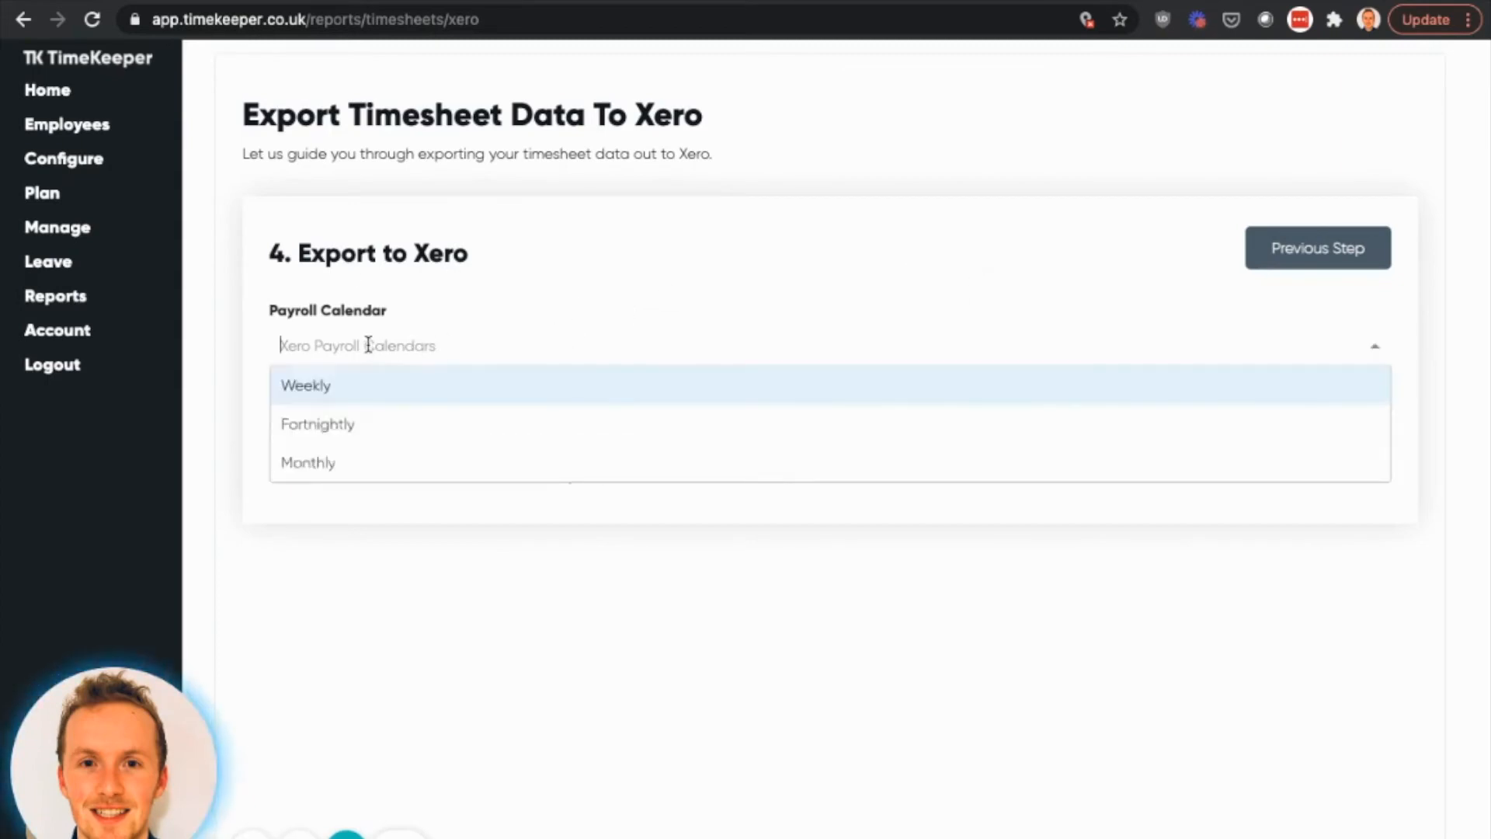
pyautogui.click(320, 390)
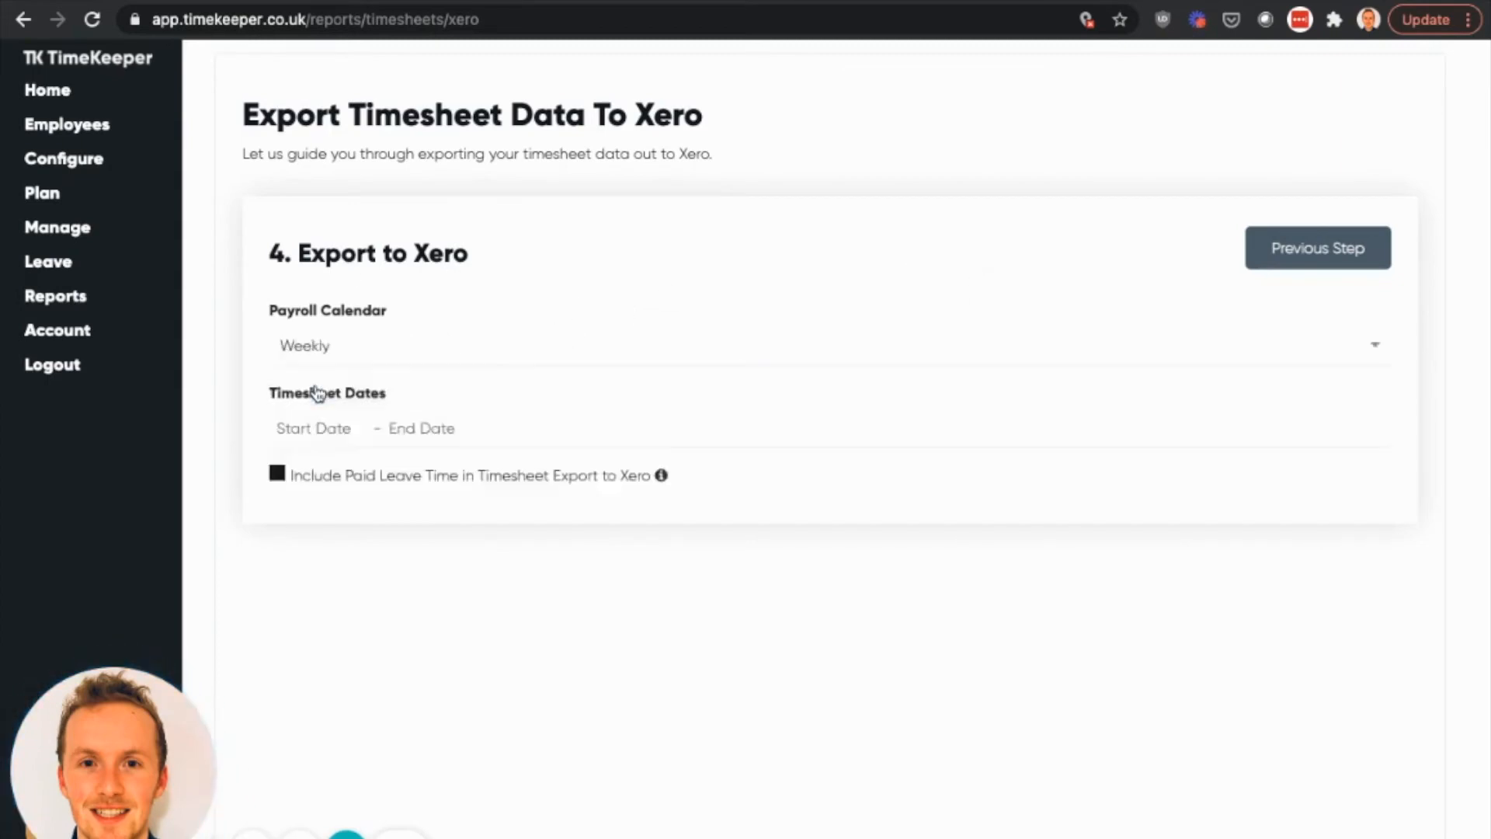
pyautogui.click(320, 428)
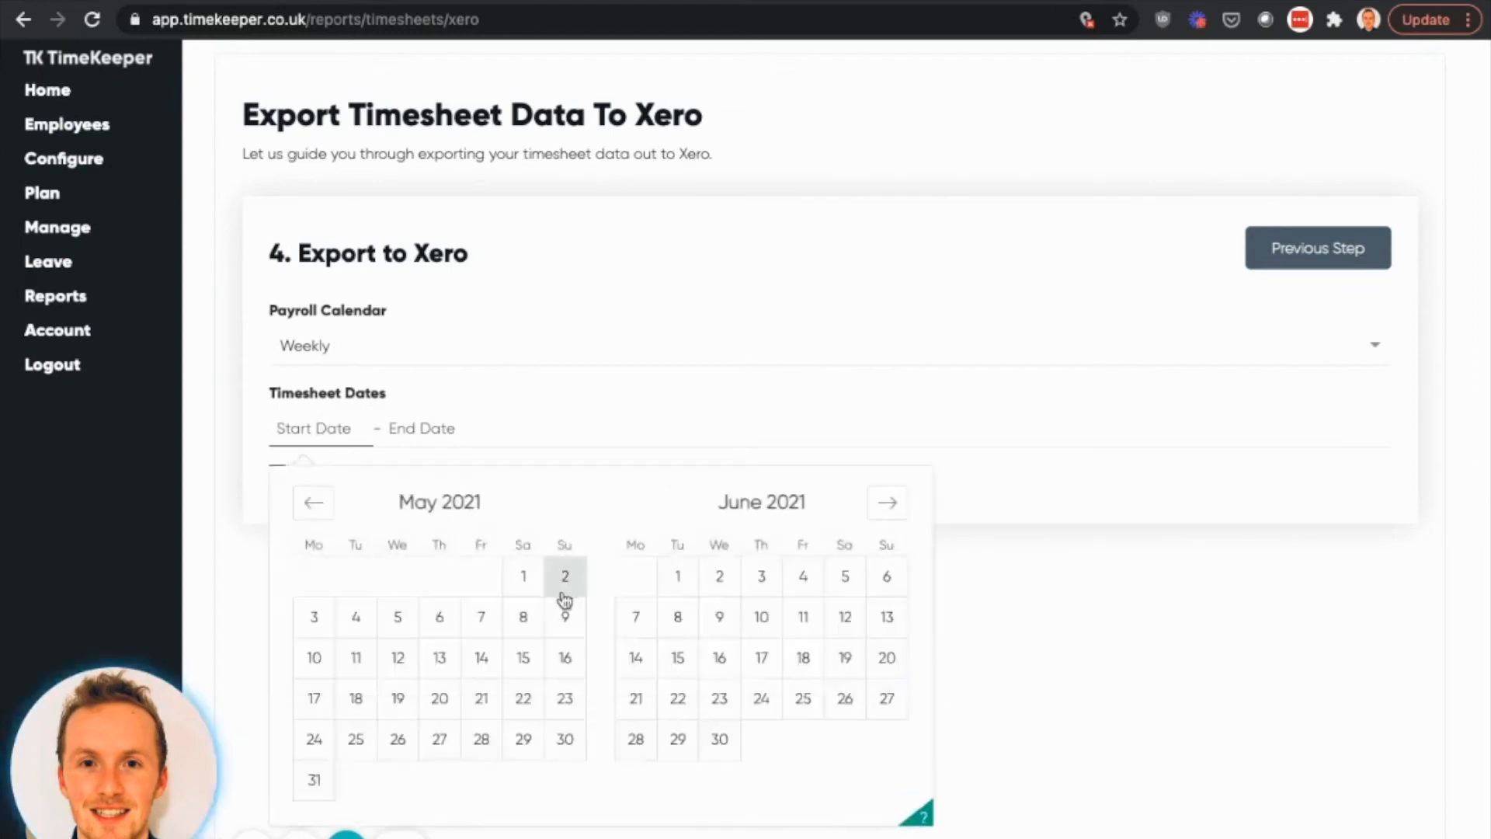
pyautogui.click(565, 581)
pyautogui.click(533, 618)
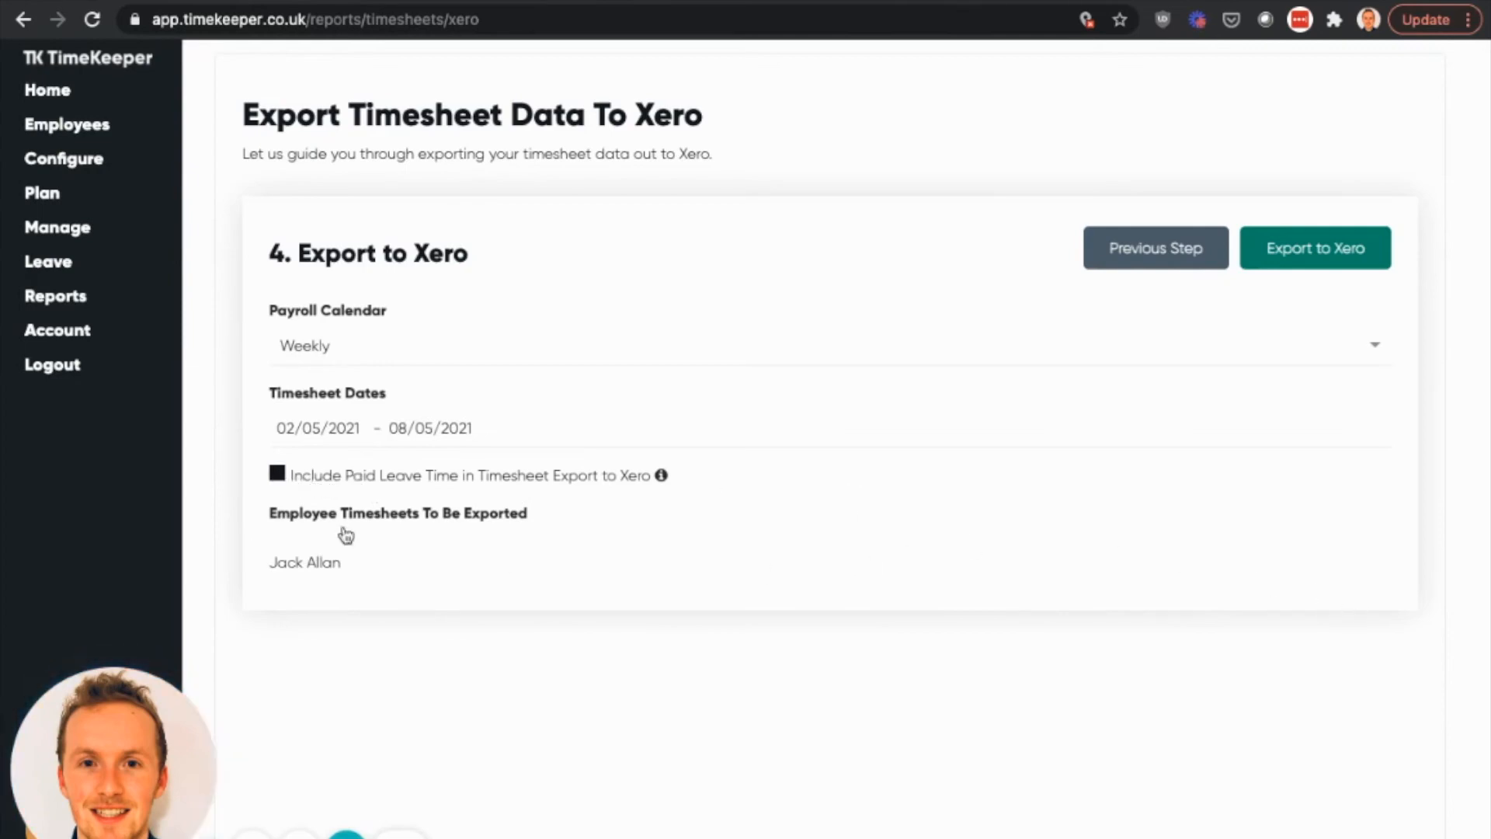
pyautogui.click(1323, 260)
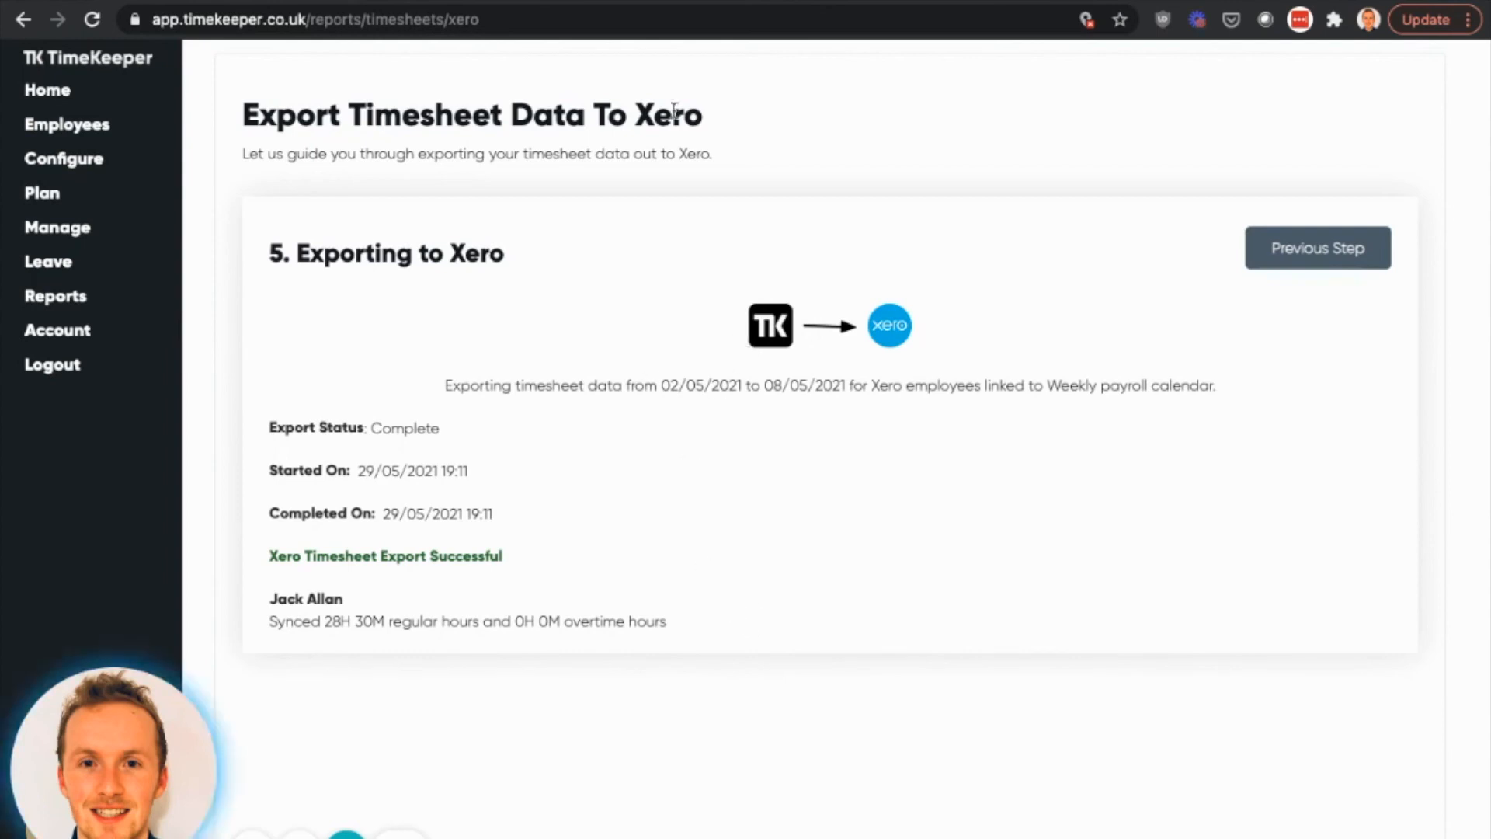
# - Switch back to Xero and reload the payroll timesheets page
pyautogui.click(705, 3)
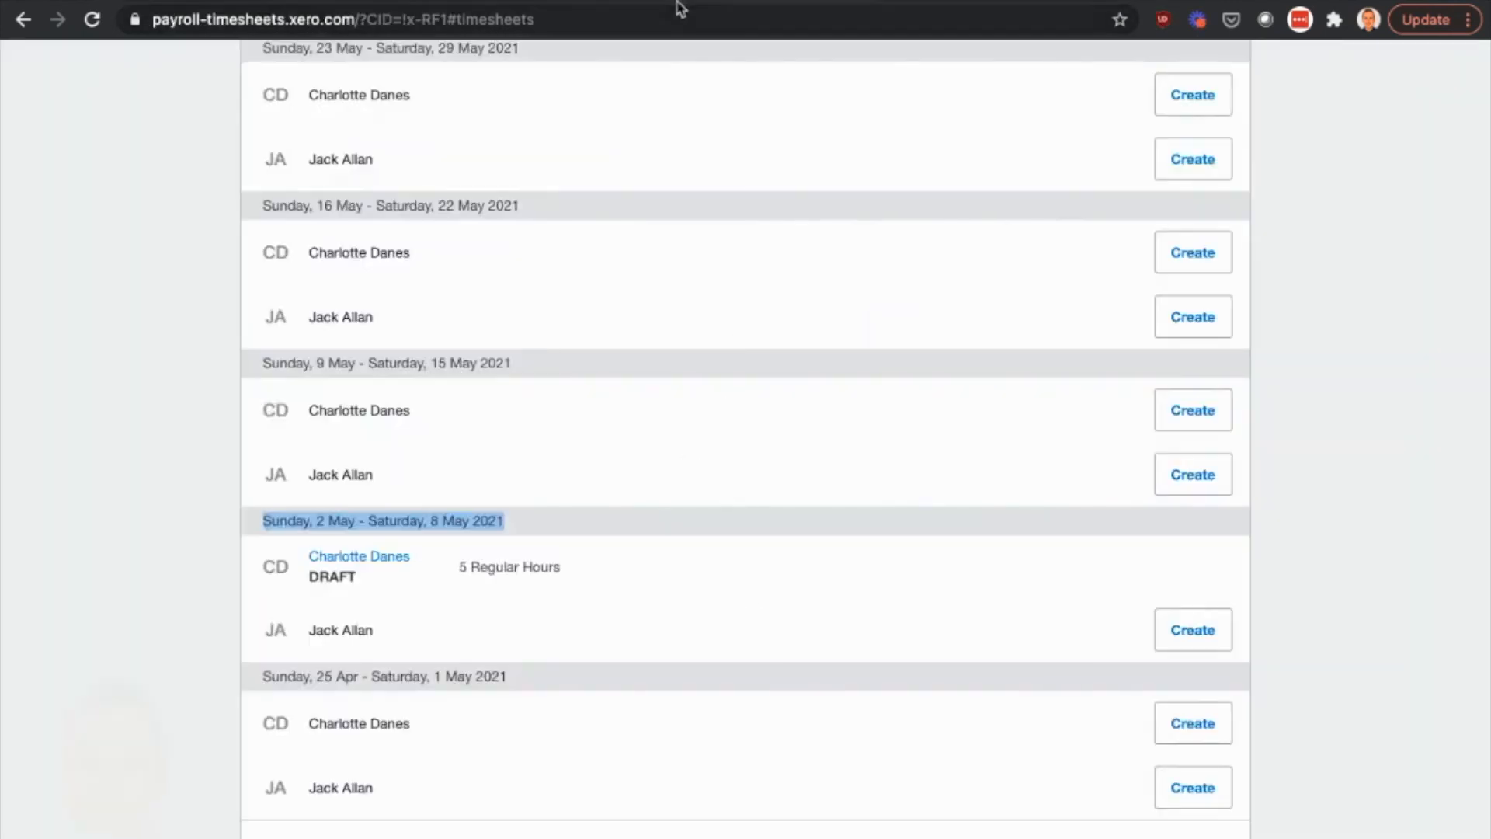
pyautogui.click(604, 14)
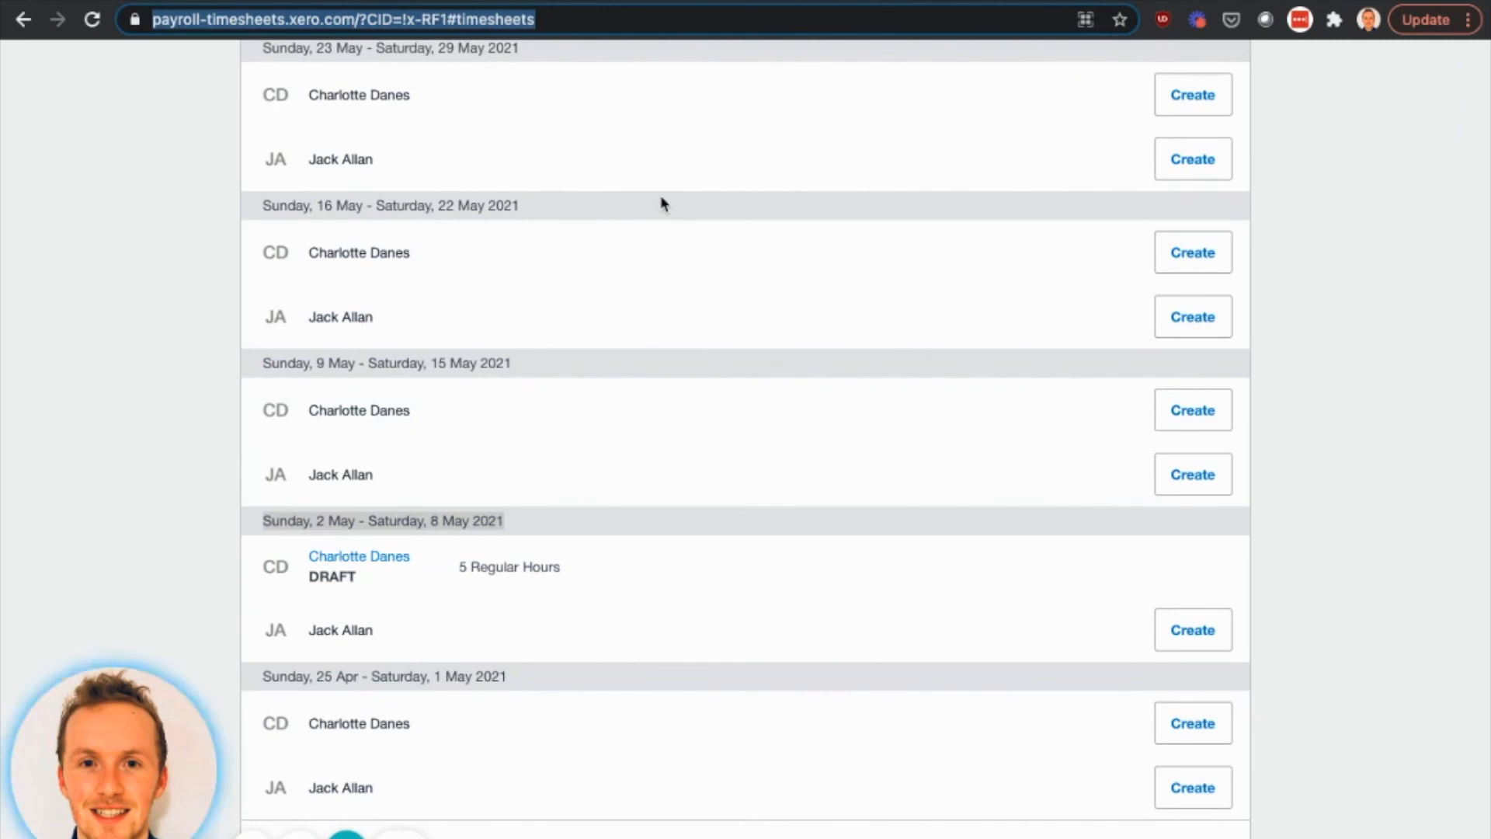
pyautogui.press('Return')
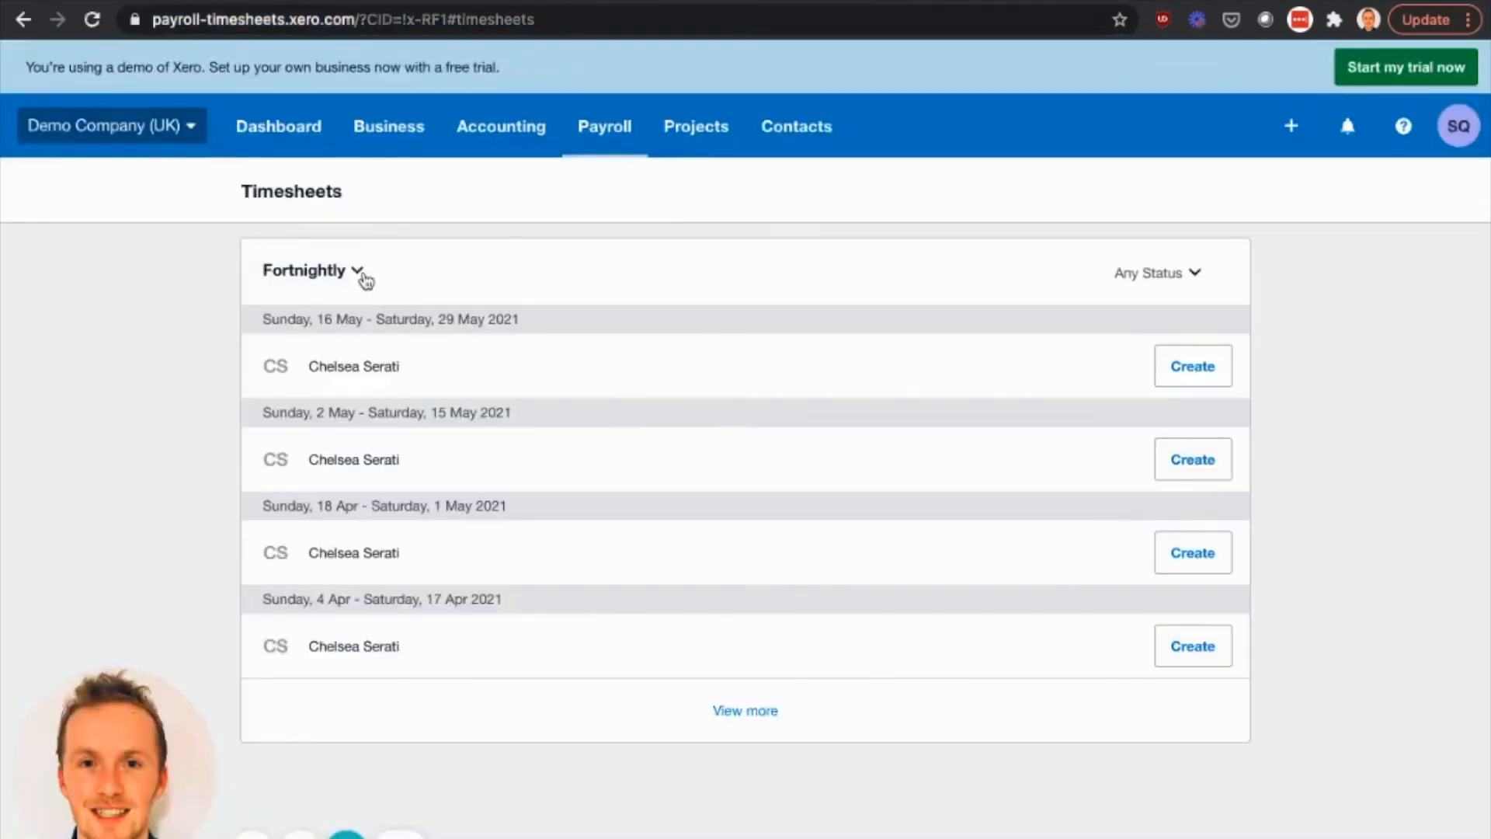
# - Show the weekly timesheets and open the exported employee's draft timesheet for 2 May - 8 May 2021
pyautogui.click(358, 273)
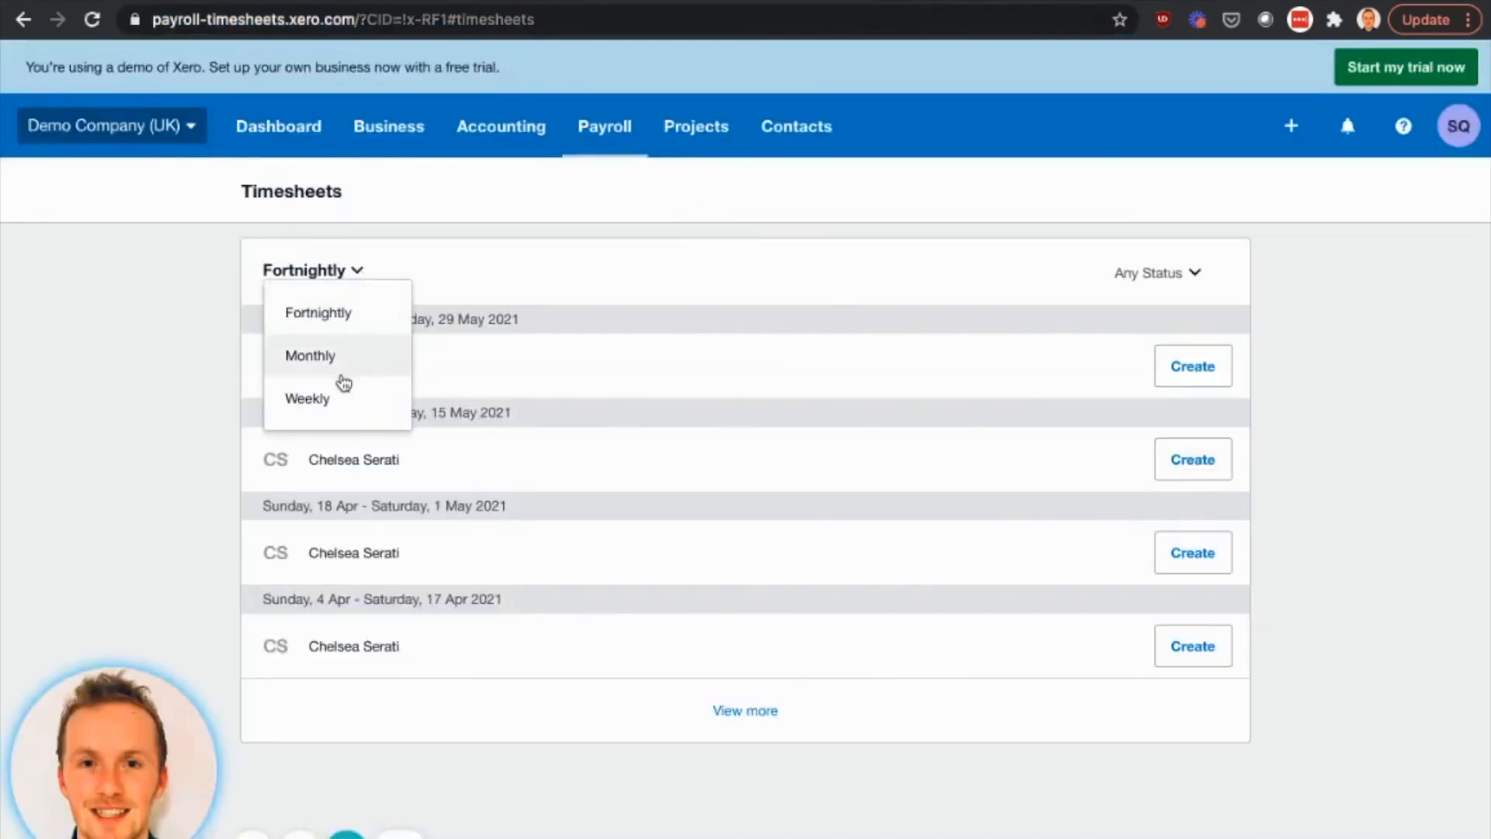
pyautogui.click(331, 398)
pyautogui.scroll(-4, 403, 409)
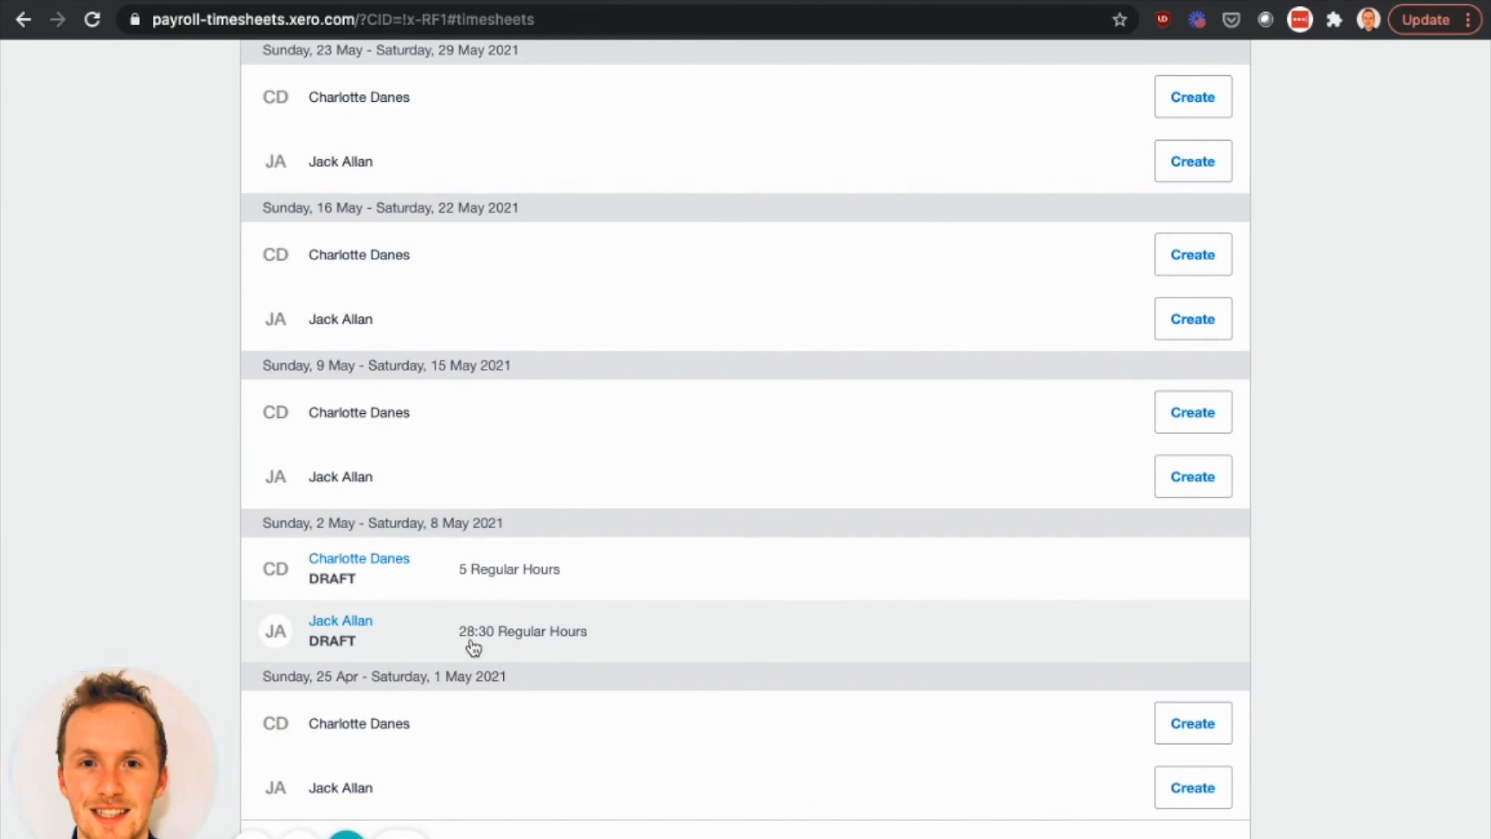
pyautogui.click(516, 644)
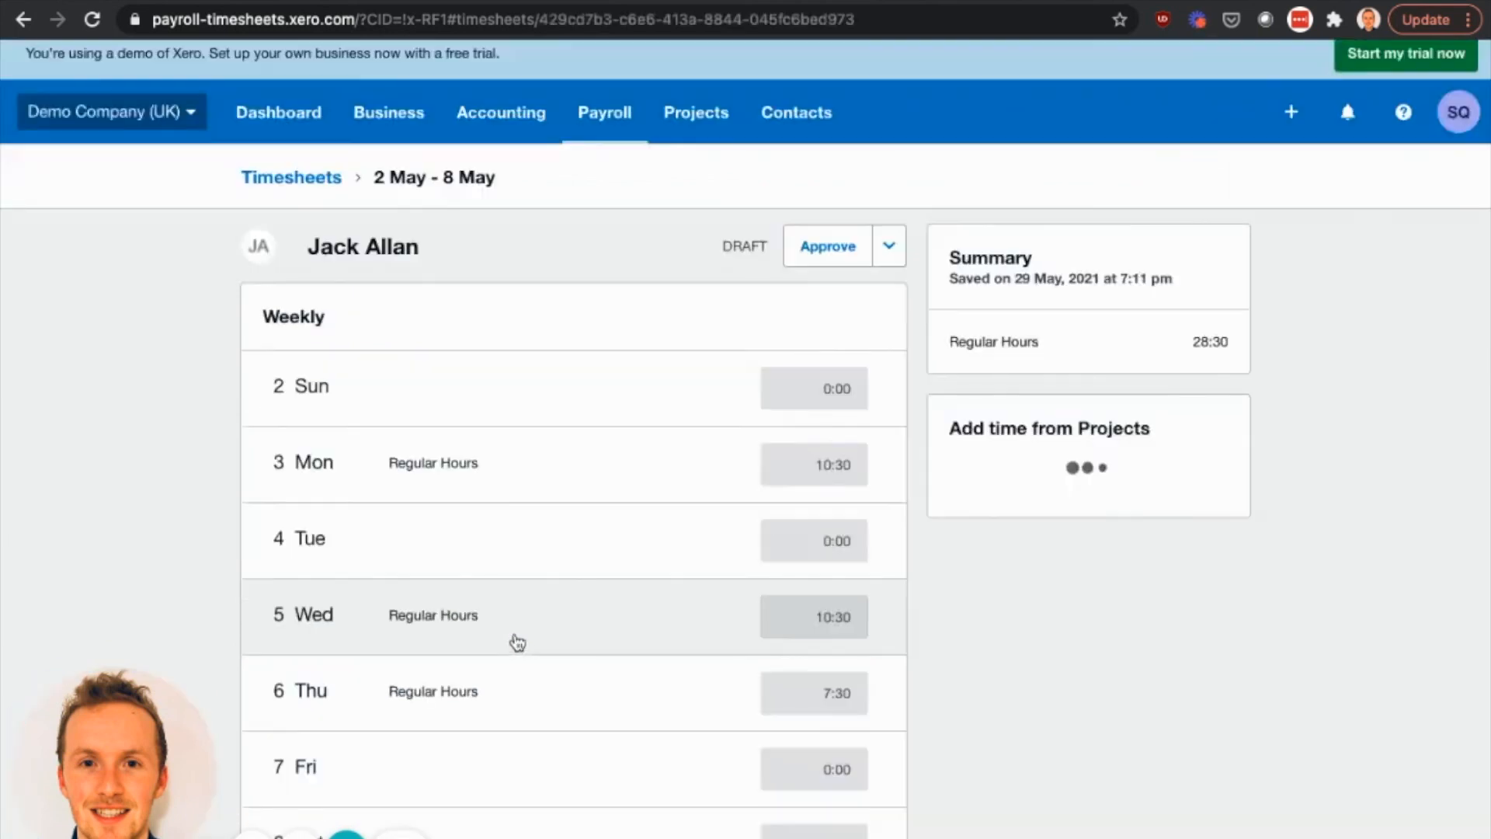